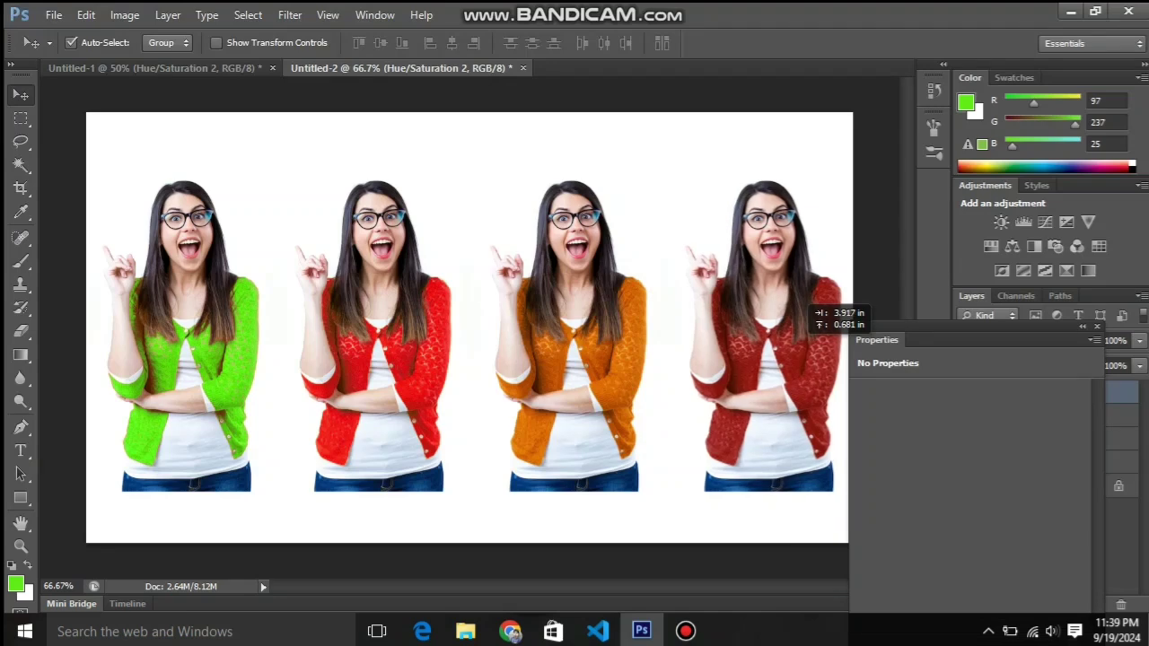
# Step: Bring up the Untitled-1 photo of the woman in the yellow cardigan
pyautogui.moveTo(880, 340); pyautogui.dragTo(1005, 345)
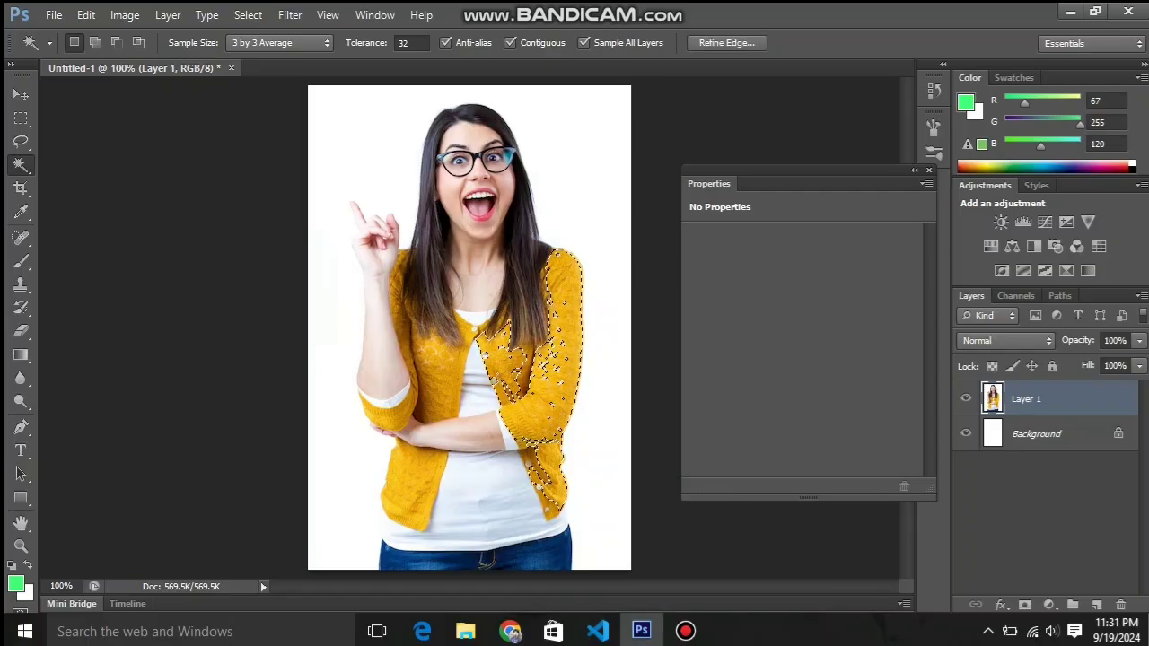
# Step: Try Magic Wand sample sizes of 5 by 5 and 31 by 31 Average on the cardigan
pyautogui.click(280, 42)
pyautogui.click(257, 89)
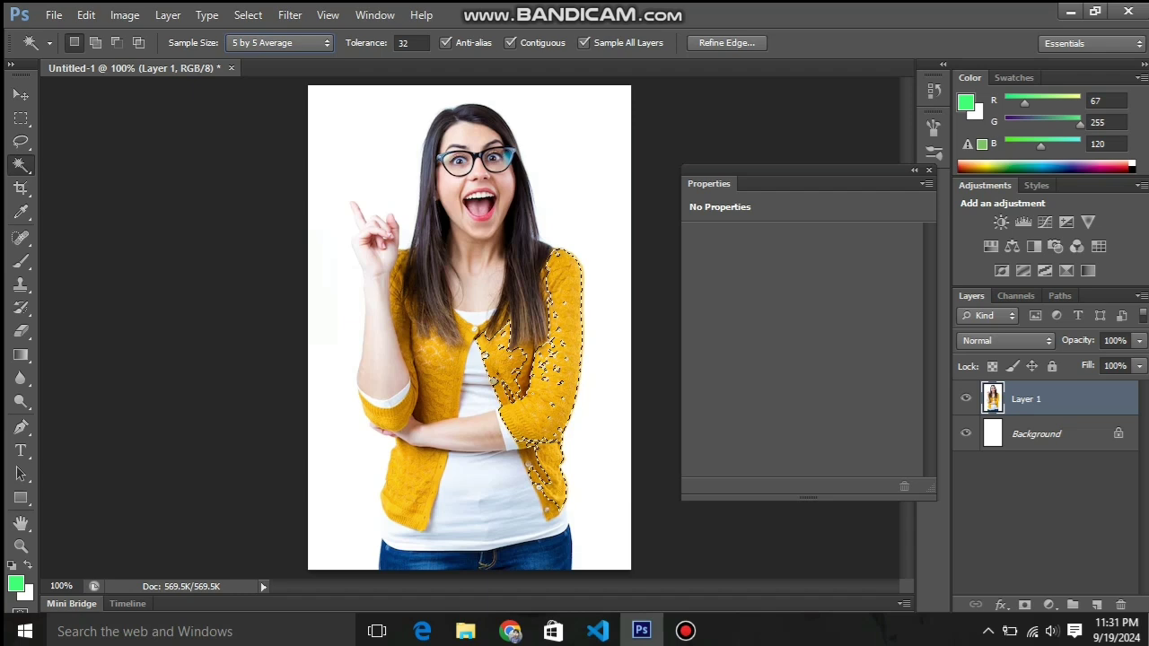
pyautogui.click(534, 368)
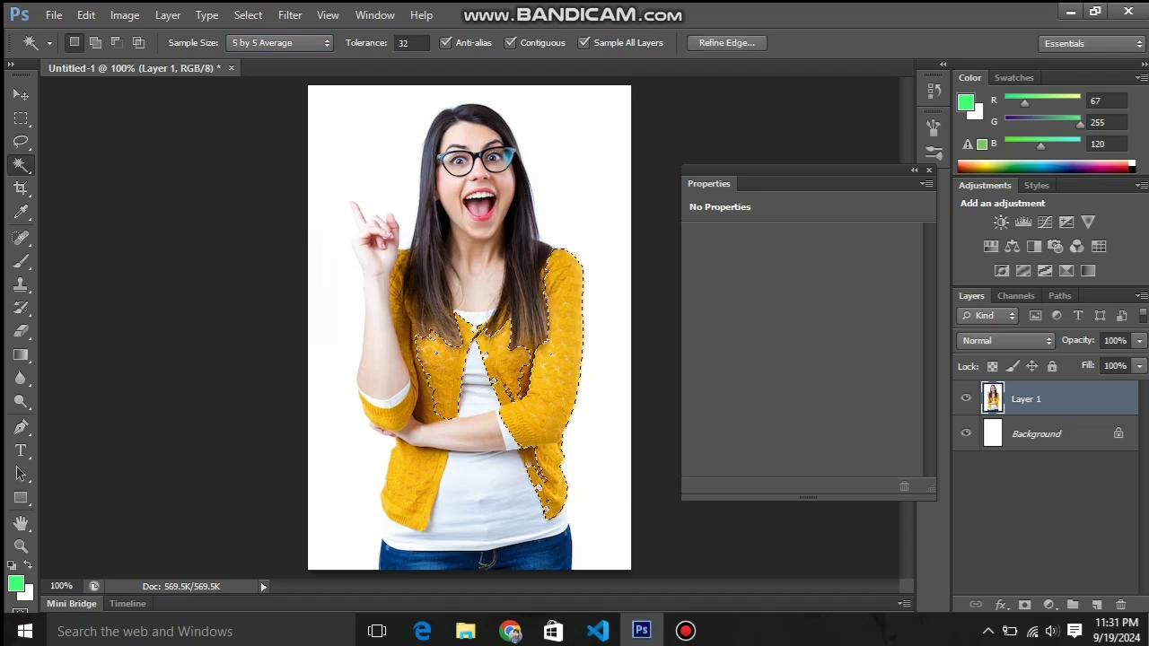
pyautogui.click(280, 42)
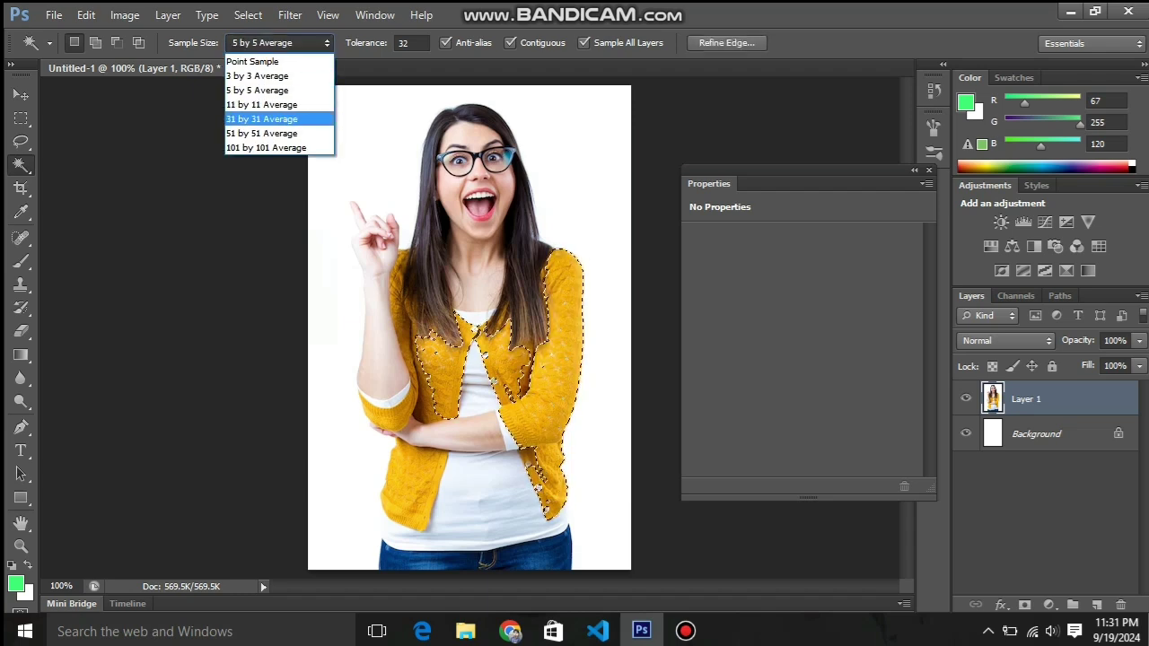
pyautogui.click(261, 118)
pyautogui.hotkey('ctrl', 'd')
pyautogui.click(560, 244)
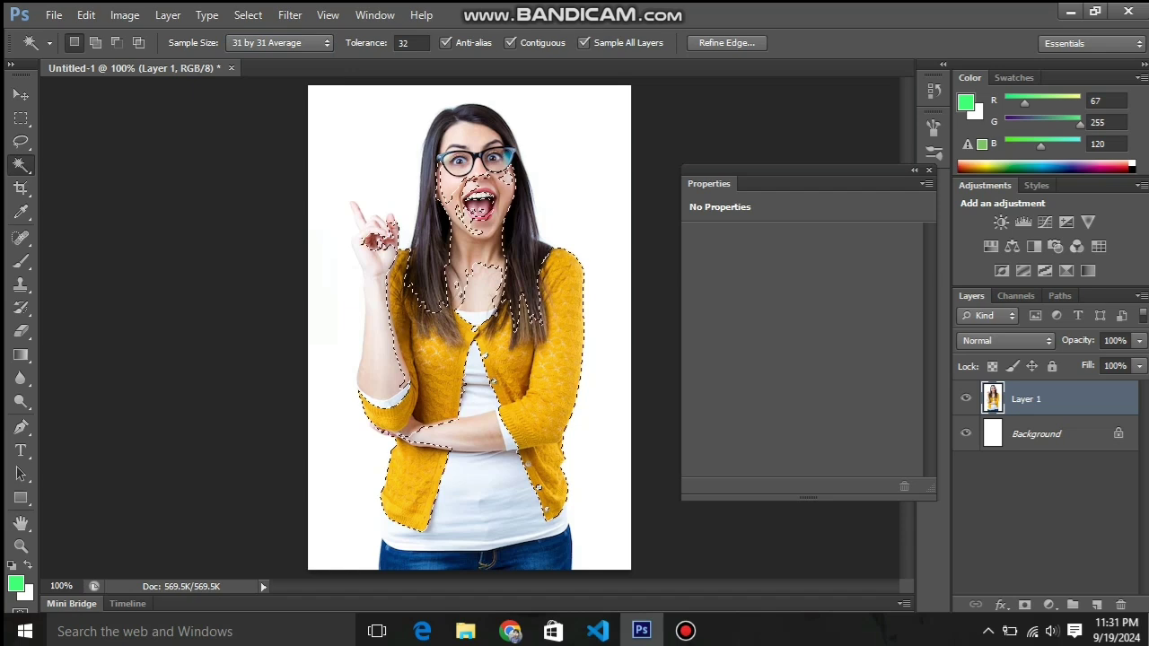
# Step: Use 11 by 11 Average to select the sleeve, front panels and lower-left part, then deselect
pyautogui.click(279, 42)
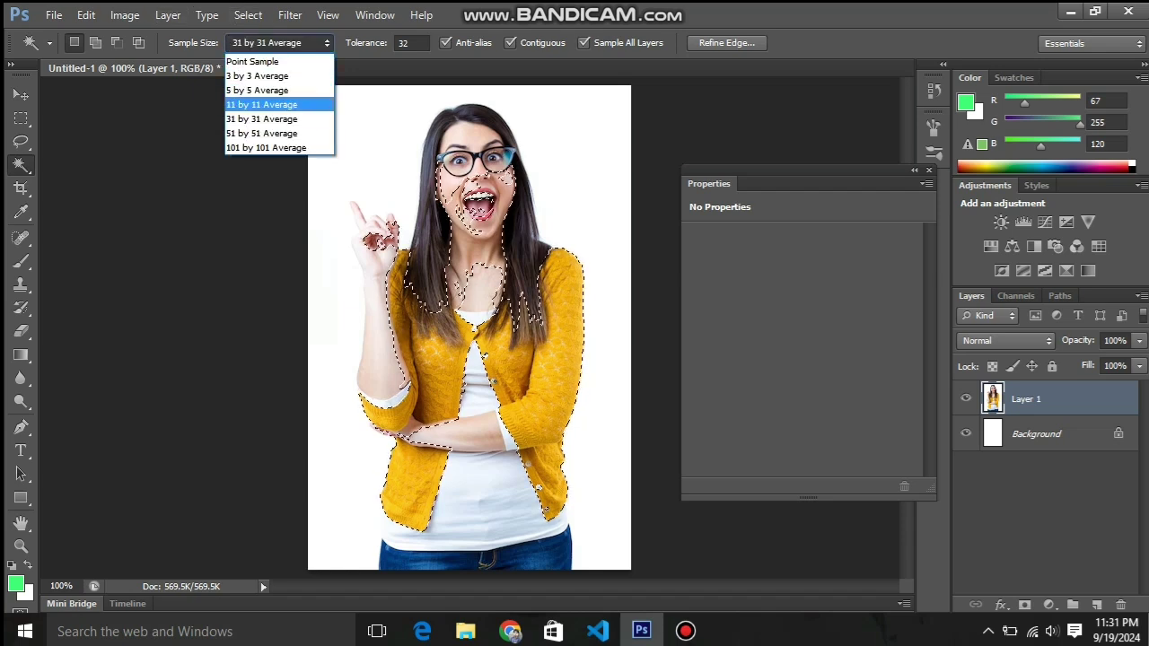
pyautogui.click(261, 104)
pyautogui.click(559, 244)
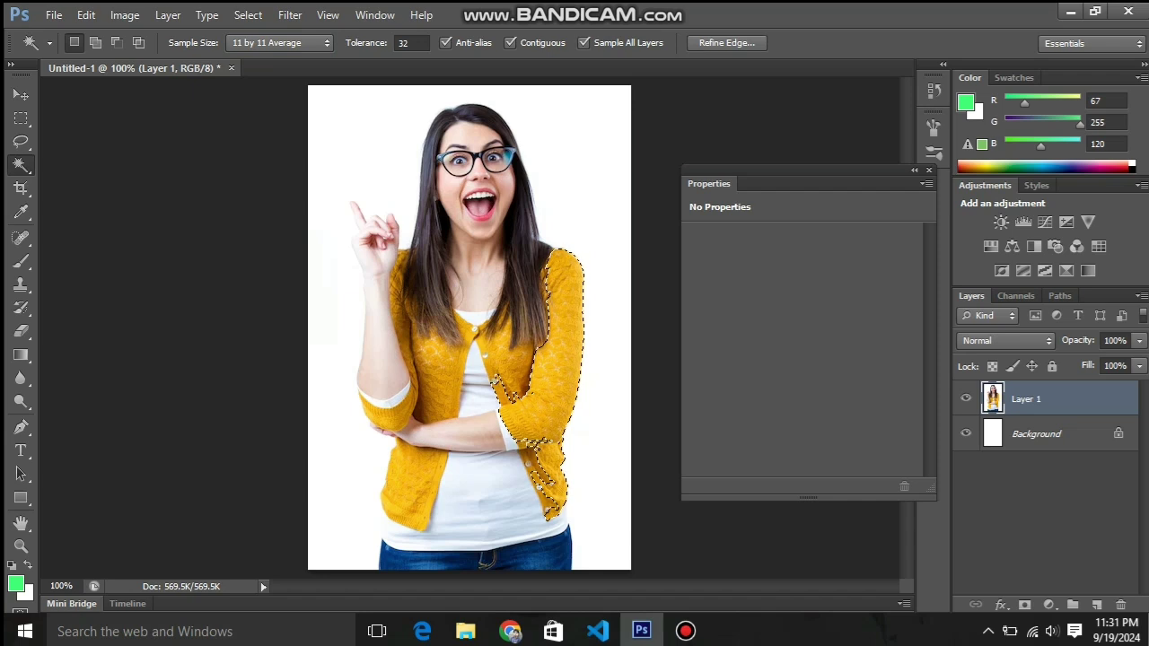
pyautogui.keyDown('shift'); pyautogui.click(521, 359); pyautogui.keyUp('shift')
pyautogui.keyDown('shift'); pyautogui.click(413, 485); pyautogui.keyUp('shift')
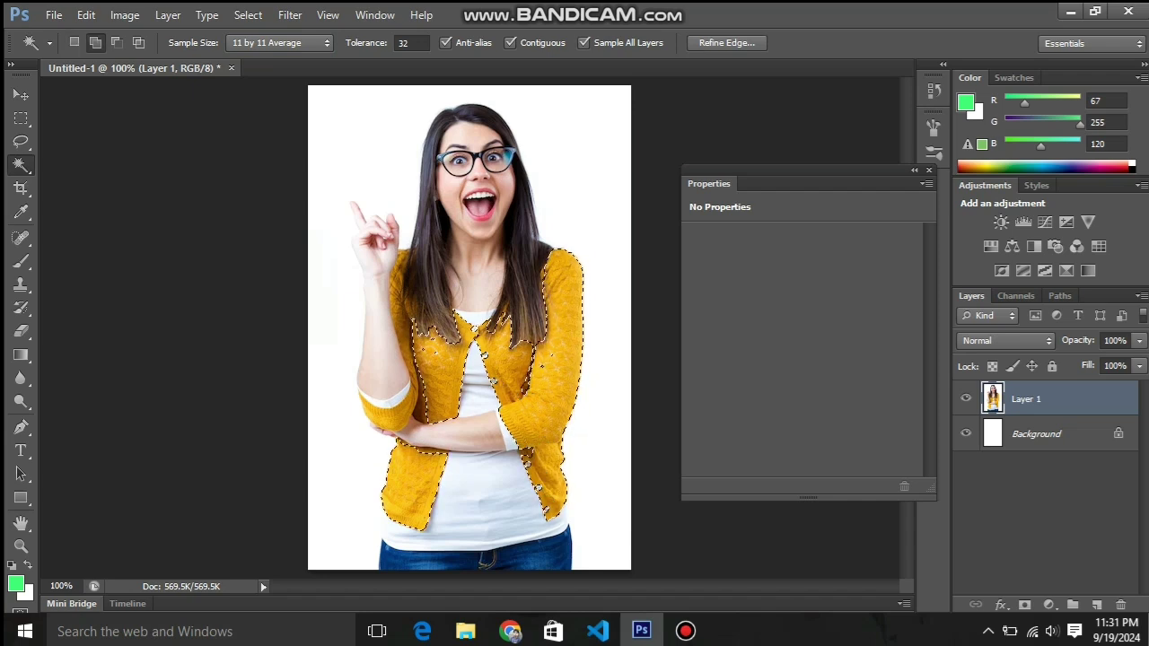
pyautogui.hotkey('ctrl', 'd')
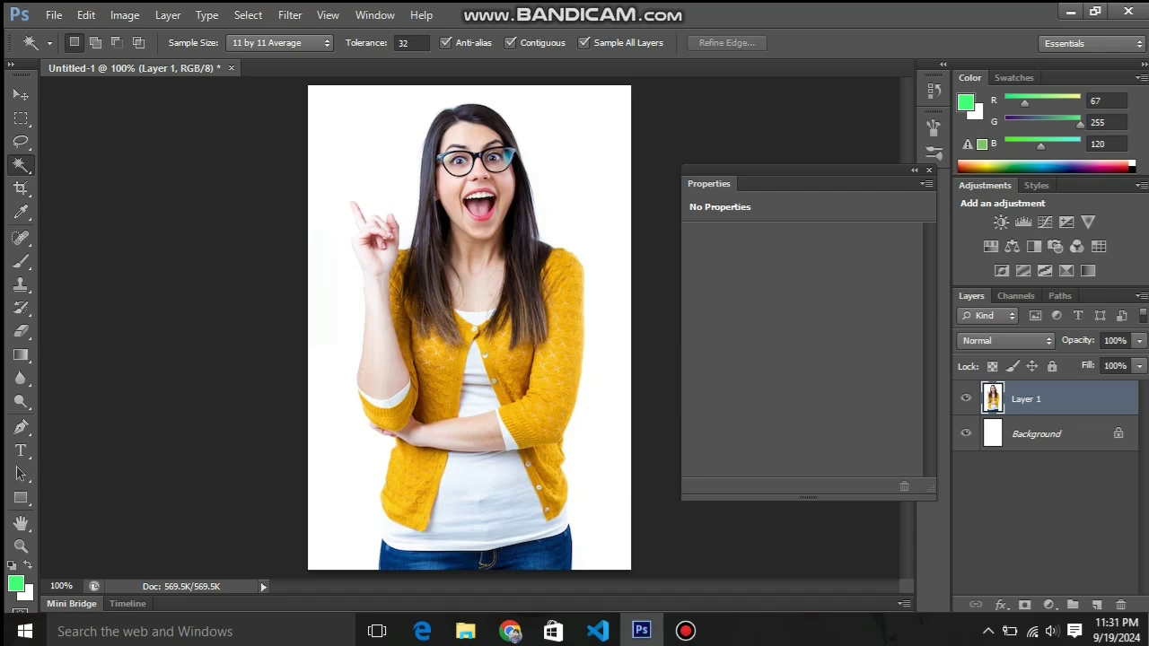
# Step: Duplicate Layer 1 as Layer 1 copy
pyautogui.rightClick(1041, 399)
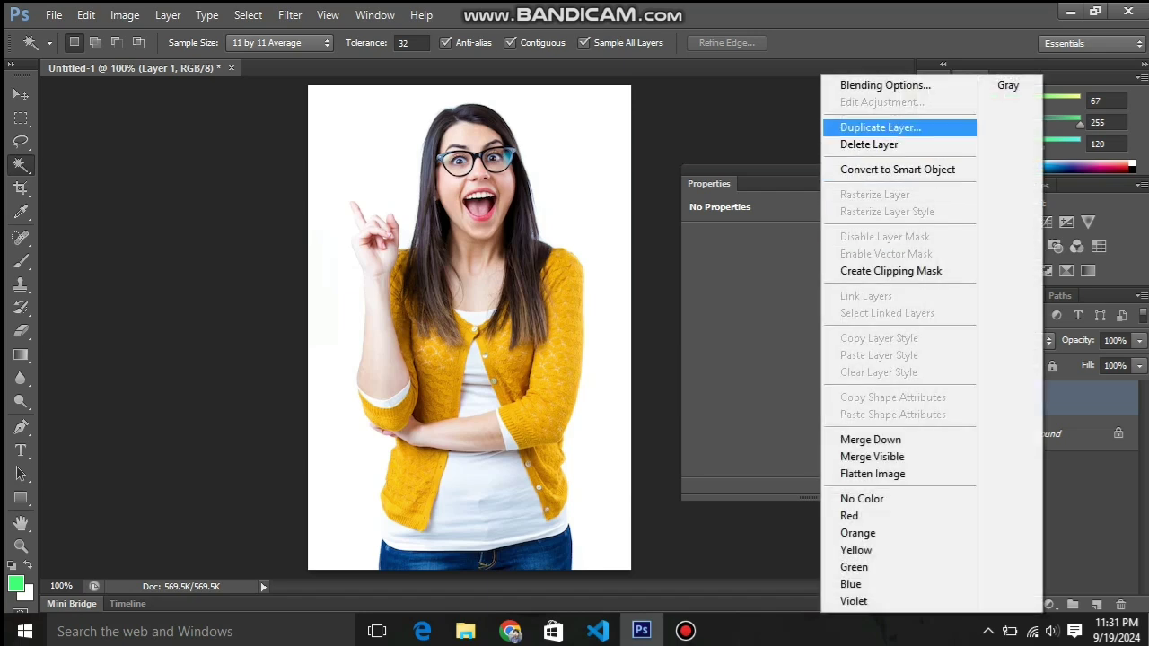
pyautogui.click(879, 127)
pyautogui.click(733, 187)
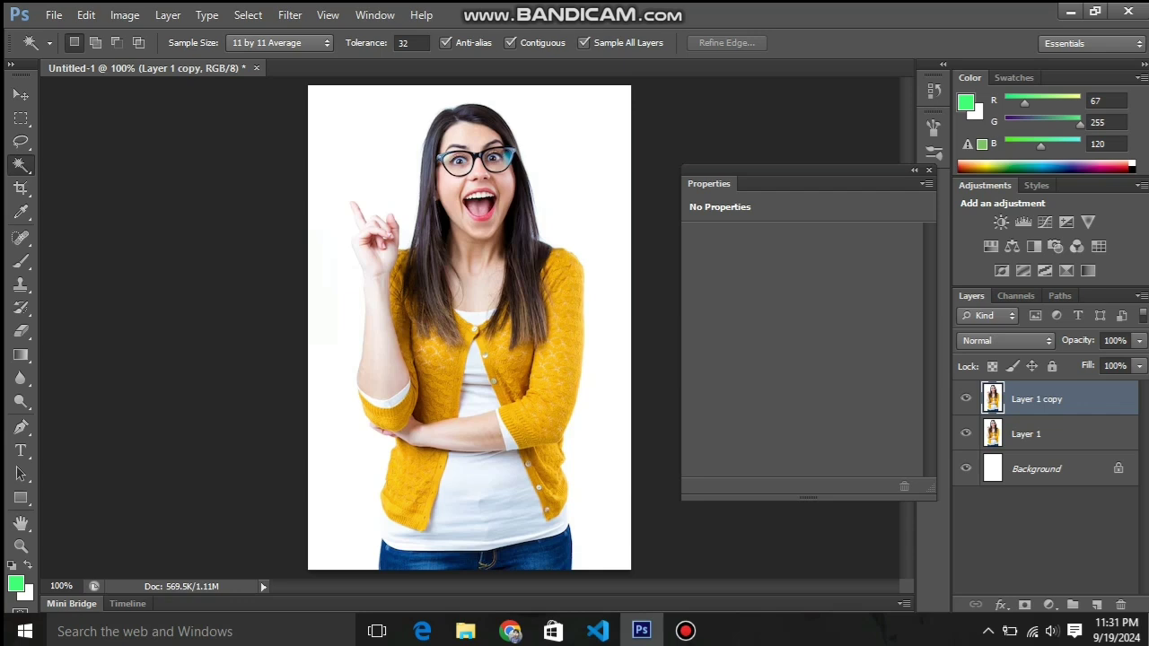
pyautogui.click(125, 15)
pyautogui.moveTo(150, 60)
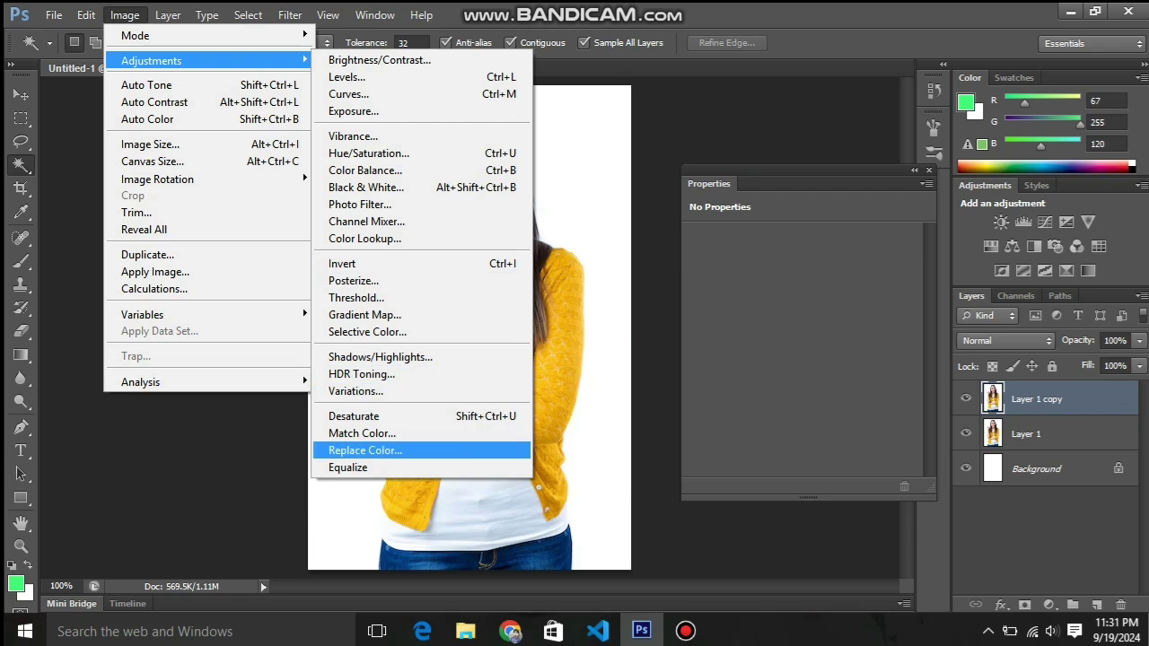
# Step: In Replace Color, sample the cardigan's yellow and raise Fuzziness to about 190
pyautogui.click(365, 450)
pyautogui.moveTo(404, 50); pyautogui.dragTo(127, 67)
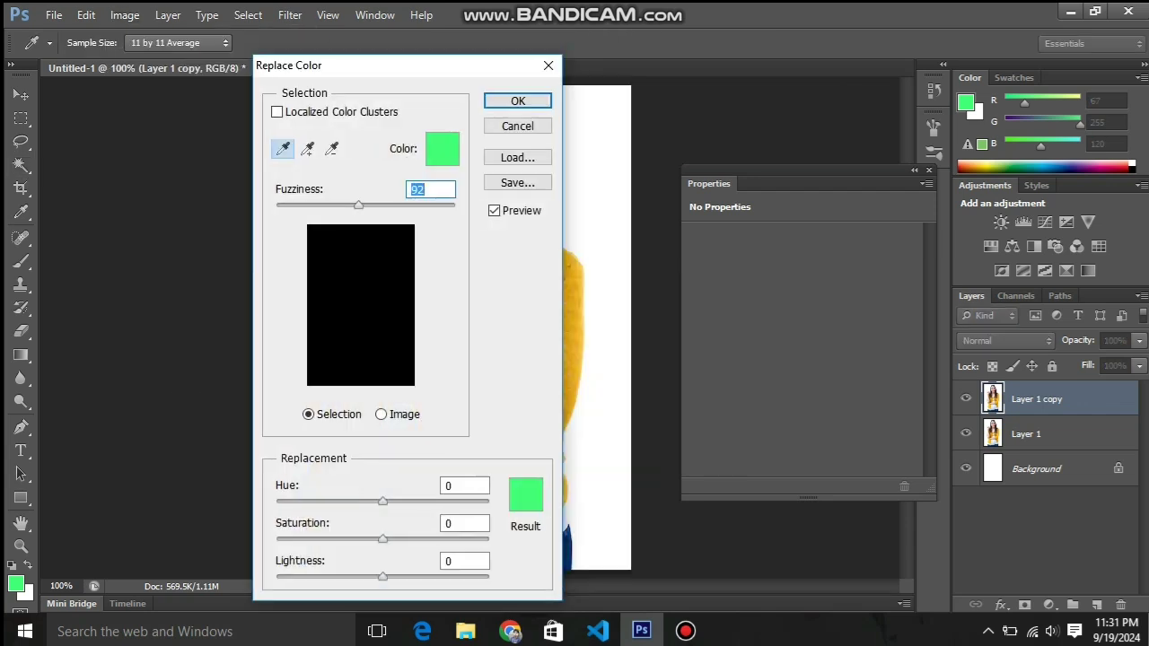
pyautogui.click(552, 359)
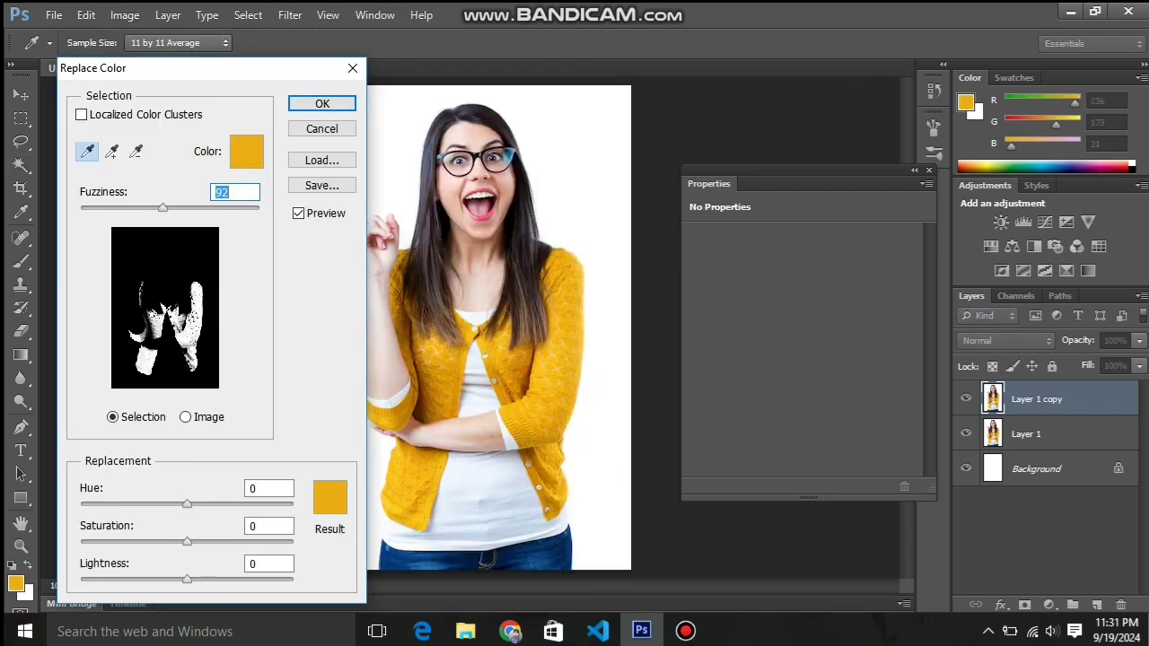
pyautogui.hotkey('shift', 'Up')
pyautogui.hotkey('shift', 'Up')
pyautogui.hotkey('shift', 'Up')
pyautogui.press('Up')
pyautogui.press('Up')
pyautogui.press('Up')
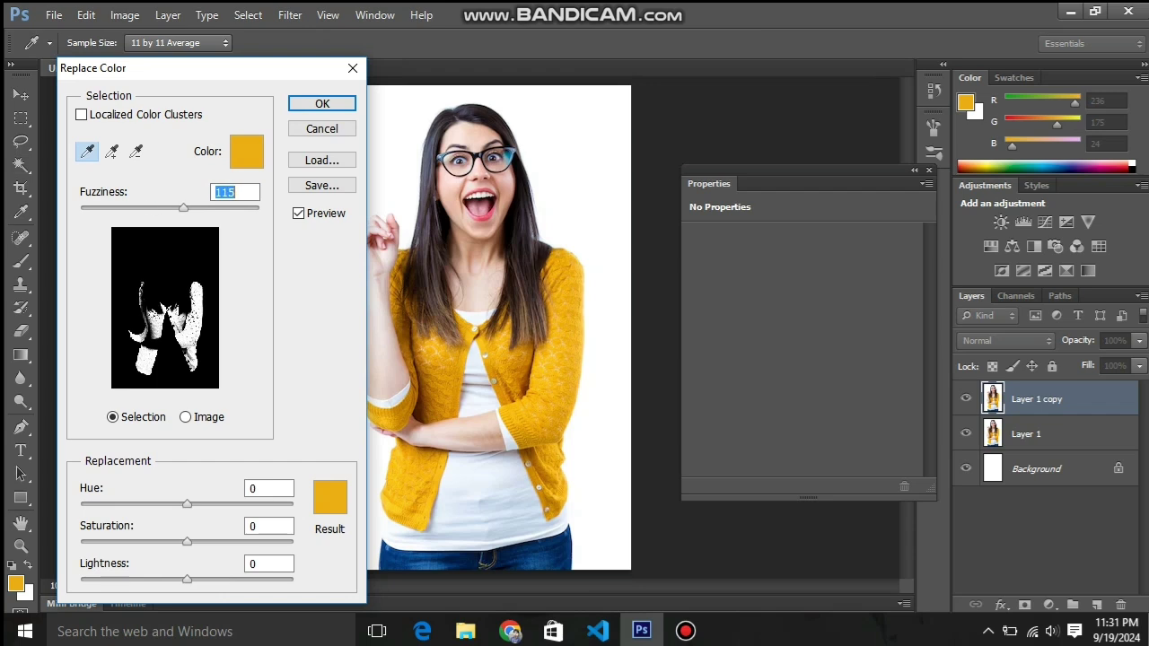
pyautogui.press('Up')
pyautogui.press('Up')
pyautogui.press('Up')
pyautogui.press('Up')
pyautogui.press('Up')
pyautogui.press('Up')
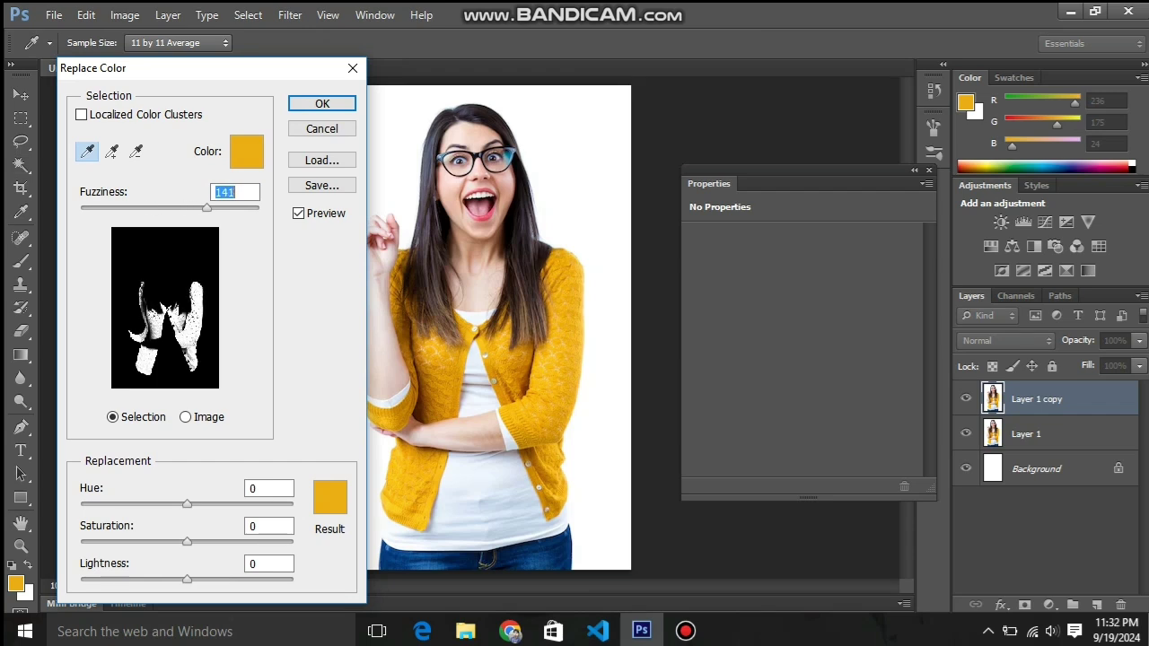
pyautogui.press('Up')
pyautogui.press('Up')
pyautogui.press('Up')
pyautogui.press('Up')
pyautogui.press('Up')
pyautogui.press('Up')
pyautogui.hotkey('shift', 'Up')
pyautogui.hotkey('shift', 'Up')
pyautogui.hotkey('shift', 'Up')
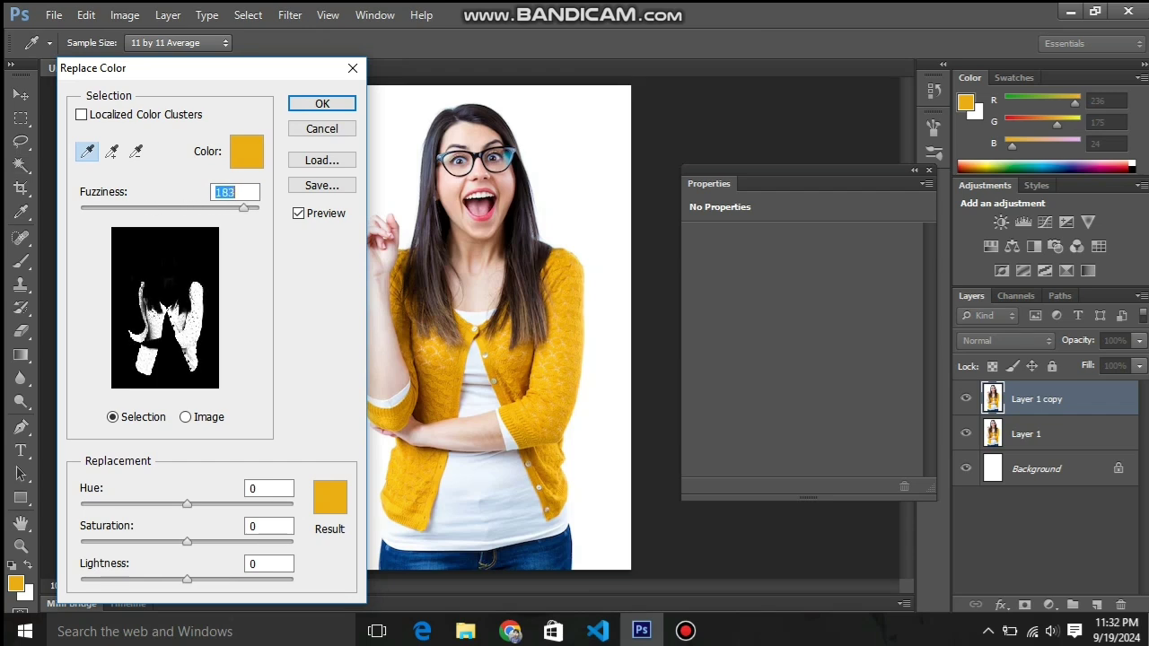
pyautogui.press('Up')
pyautogui.press('Up')
pyautogui.press('Up')
pyautogui.press('Up')
pyautogui.press('Up')
pyautogui.press('Up')
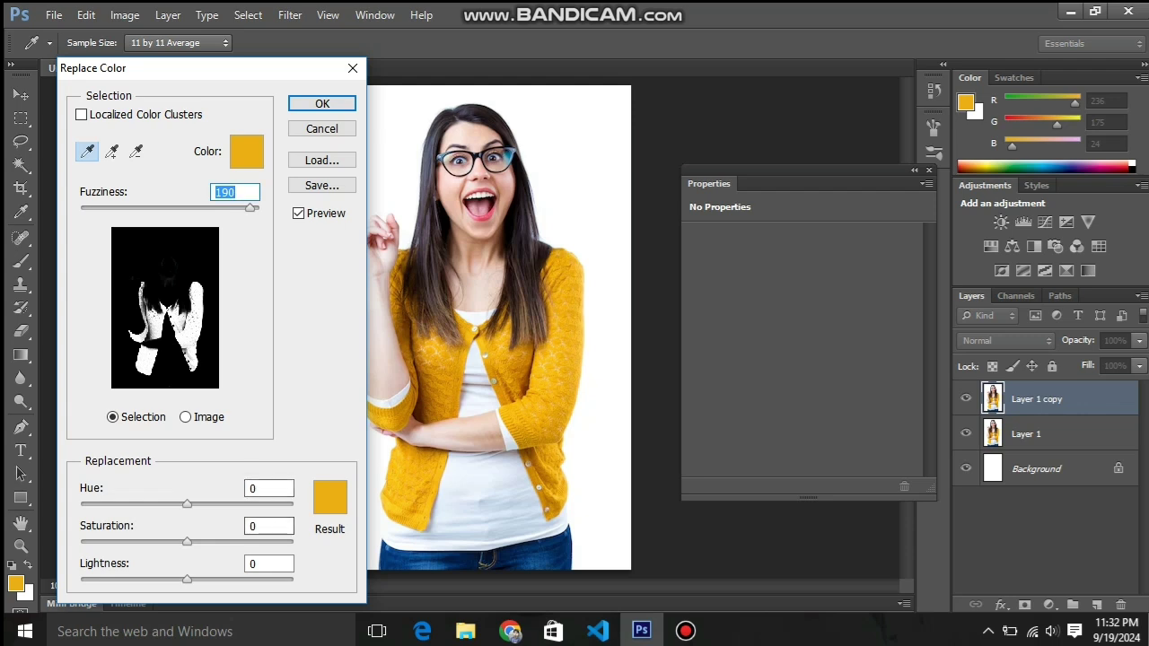
# Step: Shift the replacement hue to -44 and apply it, turning the cardigan red
pyautogui.press('Tab')
pyautogui.hotkey('shift', 'Down')
pyautogui.press('Down')
pyautogui.press('Down')
pyautogui.press('Down')
pyautogui.hotkey('shift', 'Down')
pyautogui.hotkey('shift', 'Down')
pyautogui.hotkey('shift', 'Down')
pyautogui.press('Up')
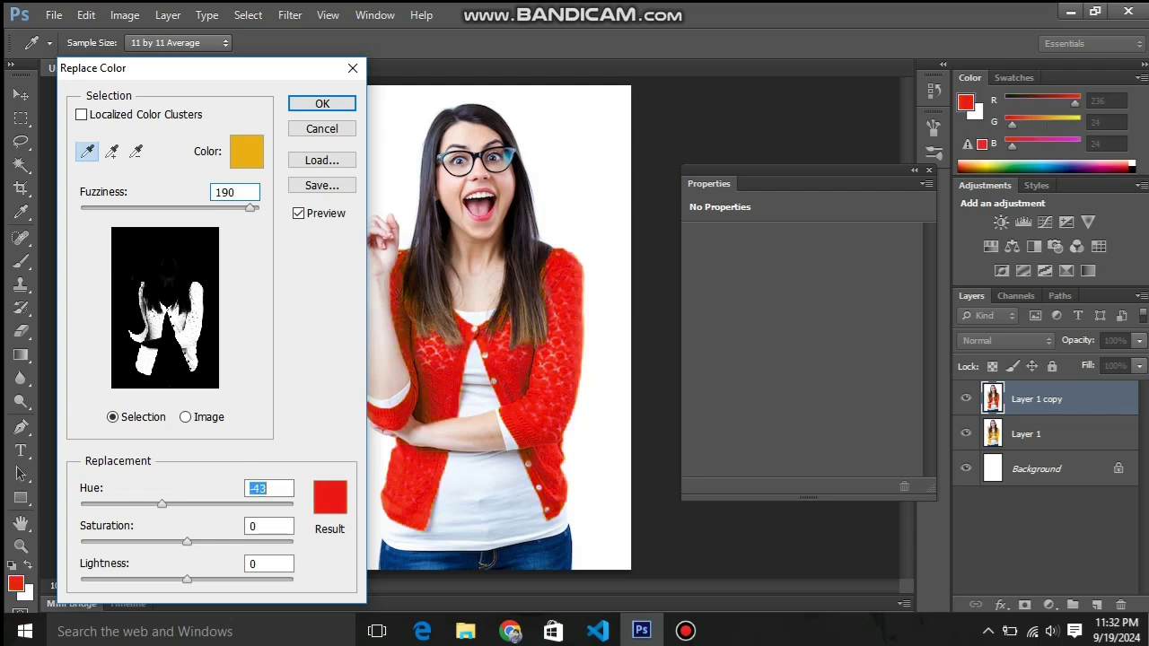
pyautogui.press('Down')
pyautogui.press('Return')
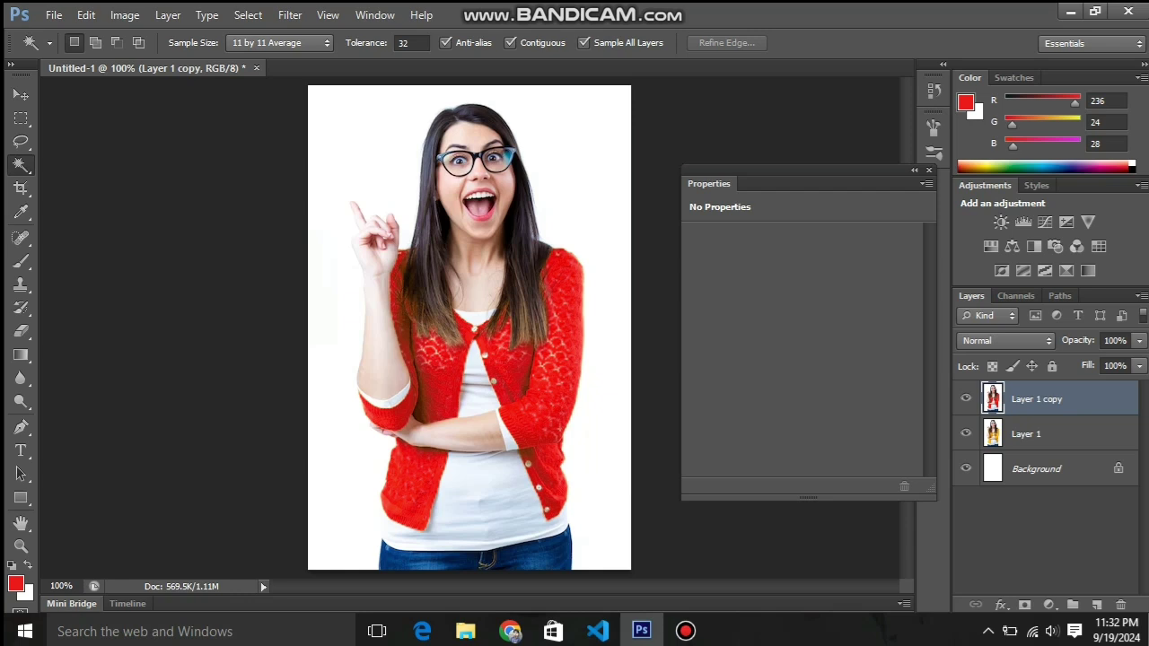
# Step: Duplicate the red cardigan layer as Layer 1 copy 2
pyautogui.rightClick(1028, 399)
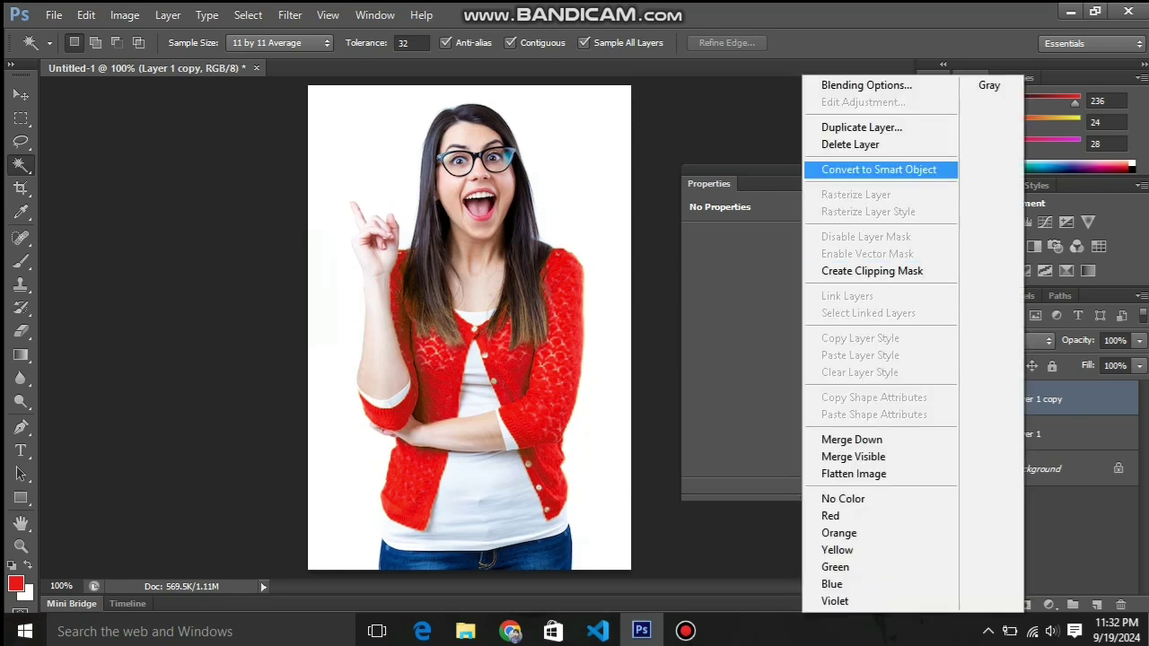
pyautogui.click(862, 127)
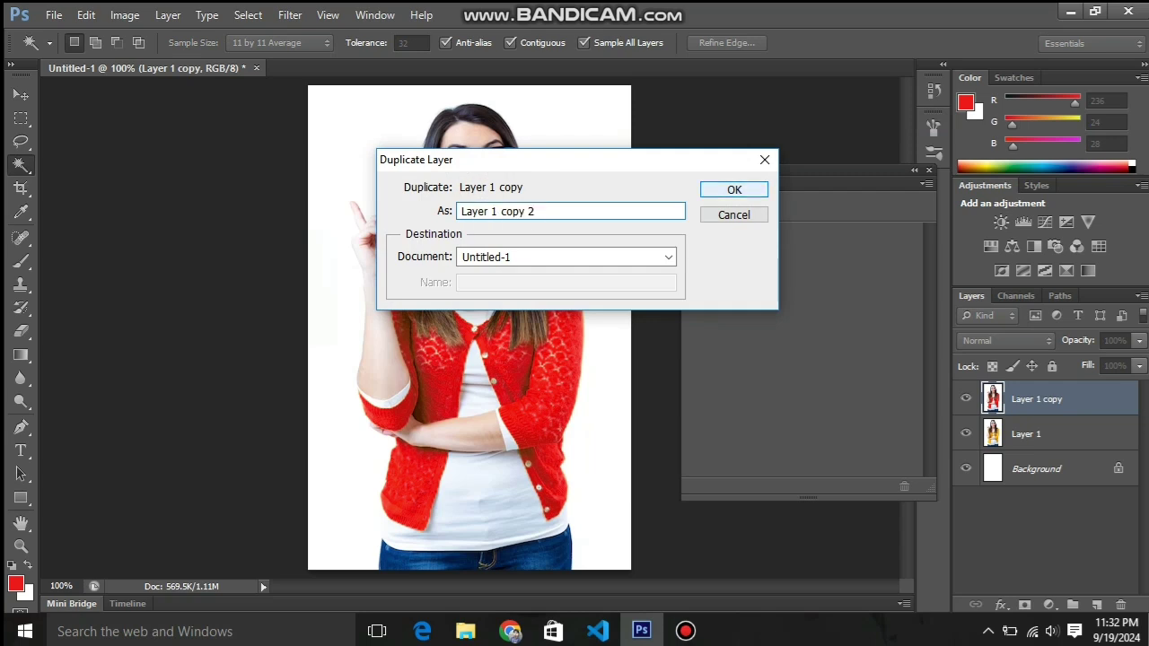
pyautogui.click(733, 189)
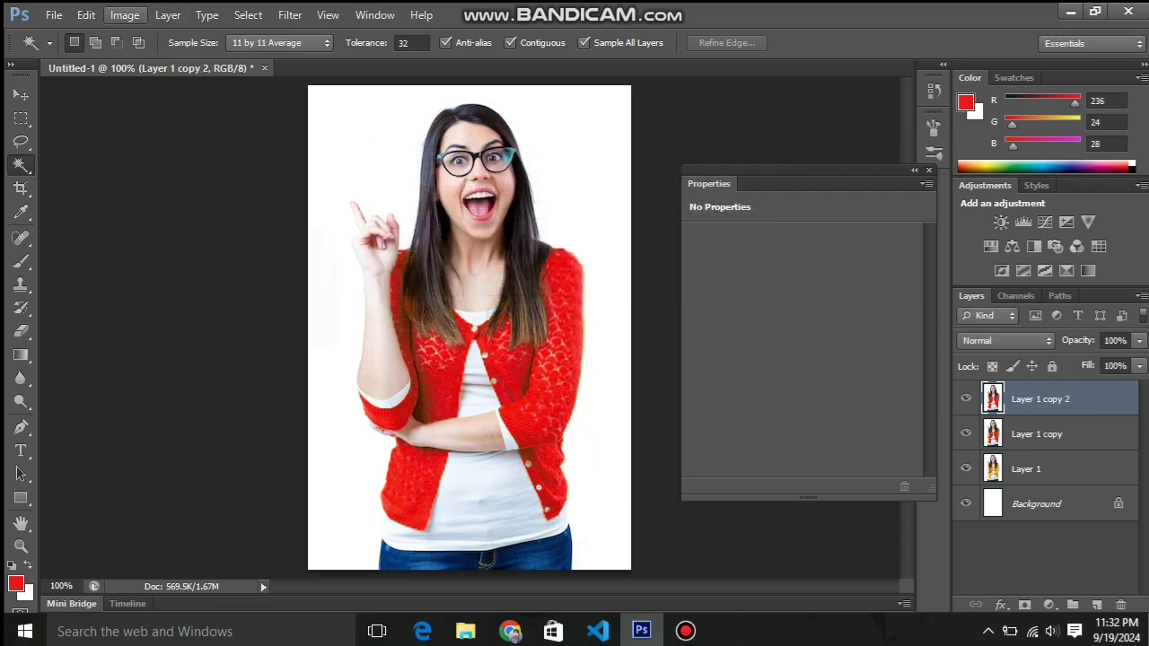
pyautogui.click(124, 15)
pyautogui.moveTo(151, 60)
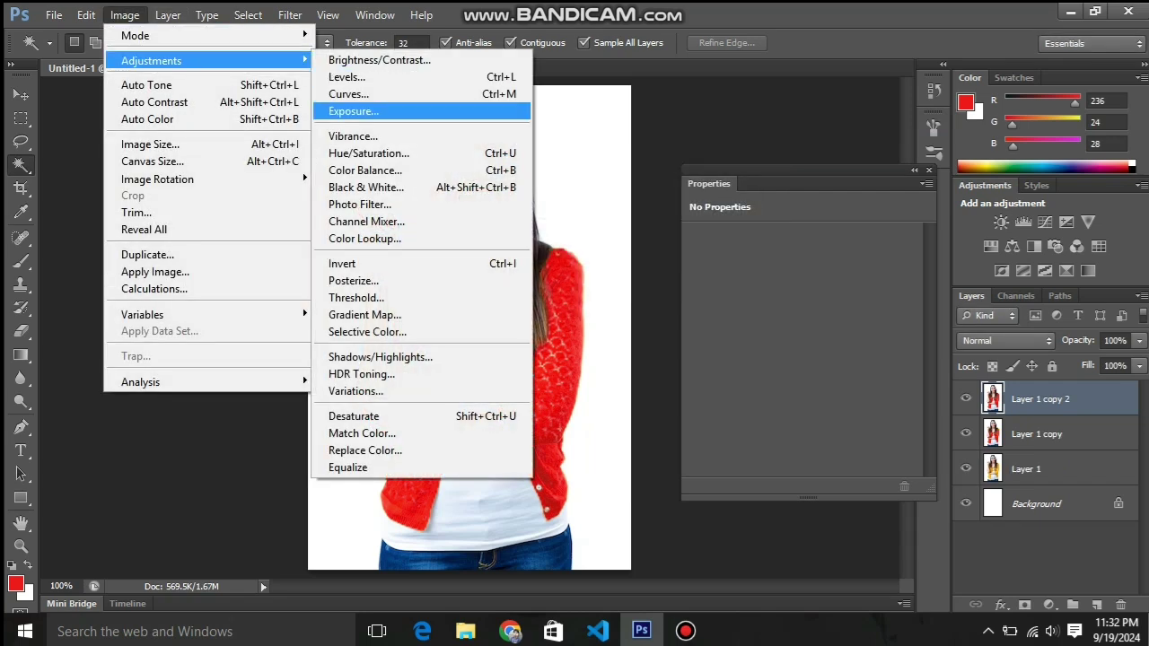
# Step: Reopen Replace Color with Fuzziness 171 and try pink, blue and purple cardigan hues
pyautogui.click(359, 449)
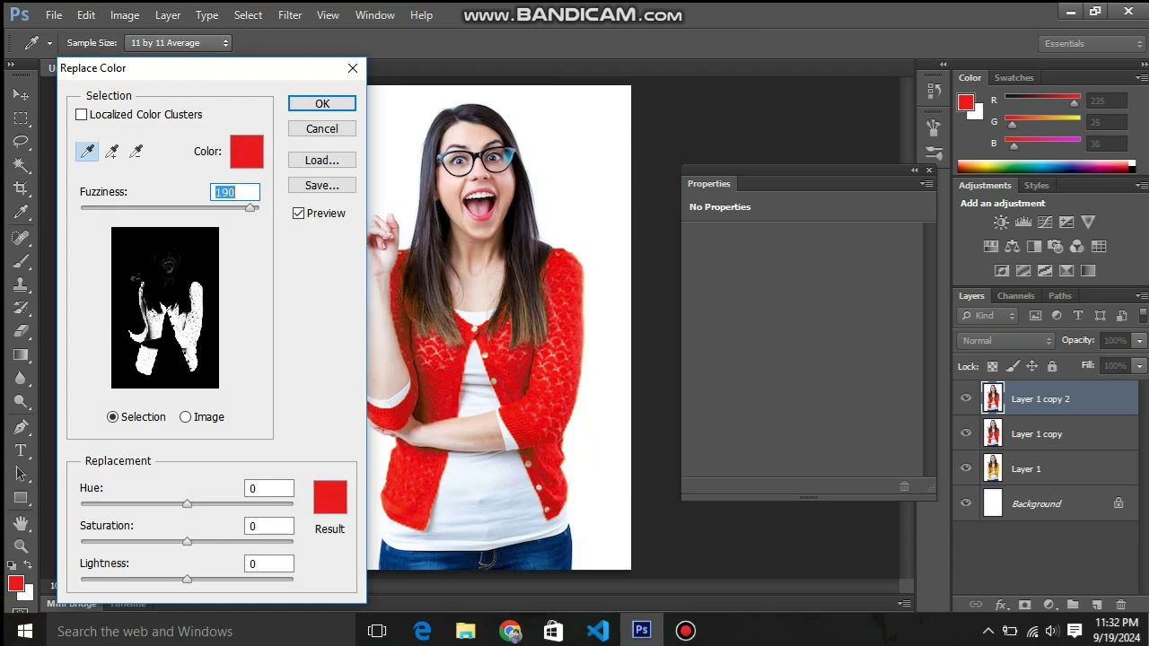
pyautogui.press('Down')
pyautogui.press('Down')
pyautogui.press('Down')
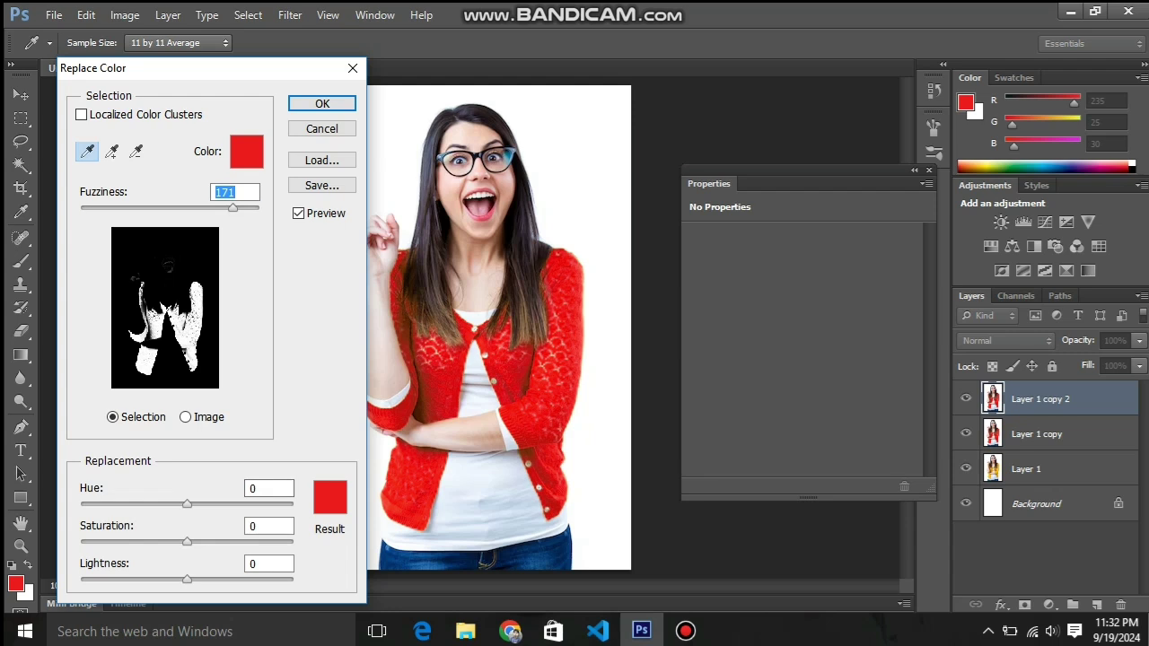
pyautogui.press('Tab')
pyautogui.press('Down')
pyautogui.press('Down')
pyautogui.press('Down')
pyautogui.press('Down')
pyautogui.press('Down')
pyautogui.press('Down')
pyautogui.press('Down')
pyautogui.press('Down')
pyautogui.press('Down')
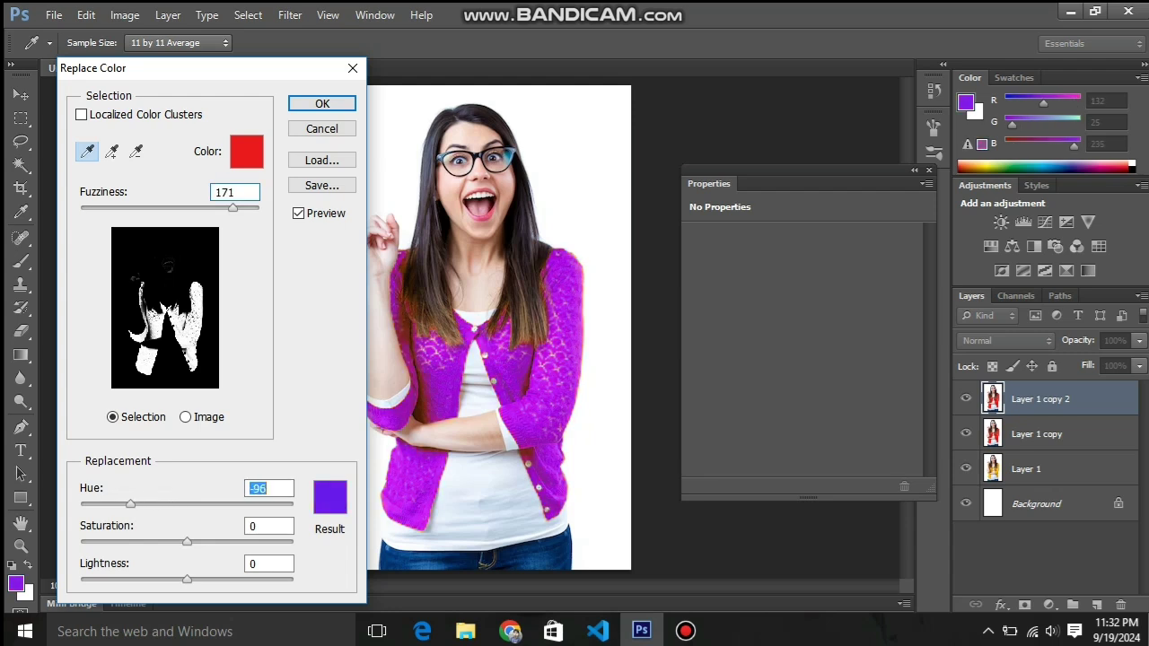
pyautogui.press('Down')
pyautogui.press('Down')
pyautogui.press('Down')
pyautogui.press('Down')
pyautogui.press('Down')
pyautogui.press('Down')
pyautogui.press('Down')
pyautogui.press('Down')
pyautogui.press('Down')
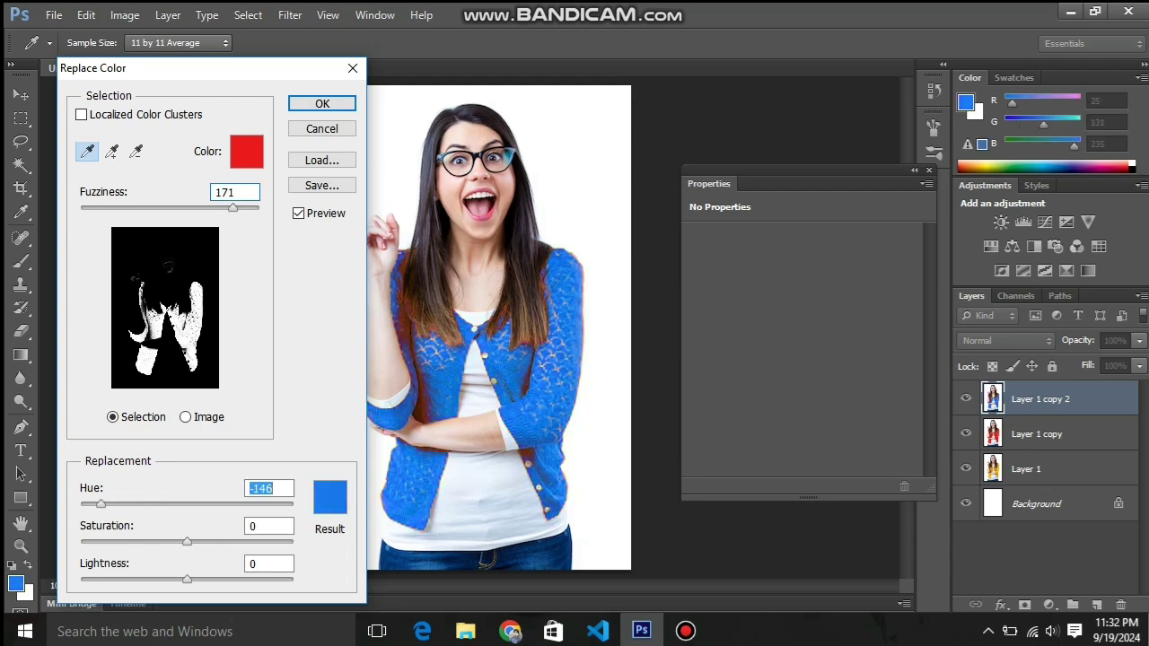
pyautogui.press('Up')
pyautogui.press('Up')
pyautogui.press('Up')
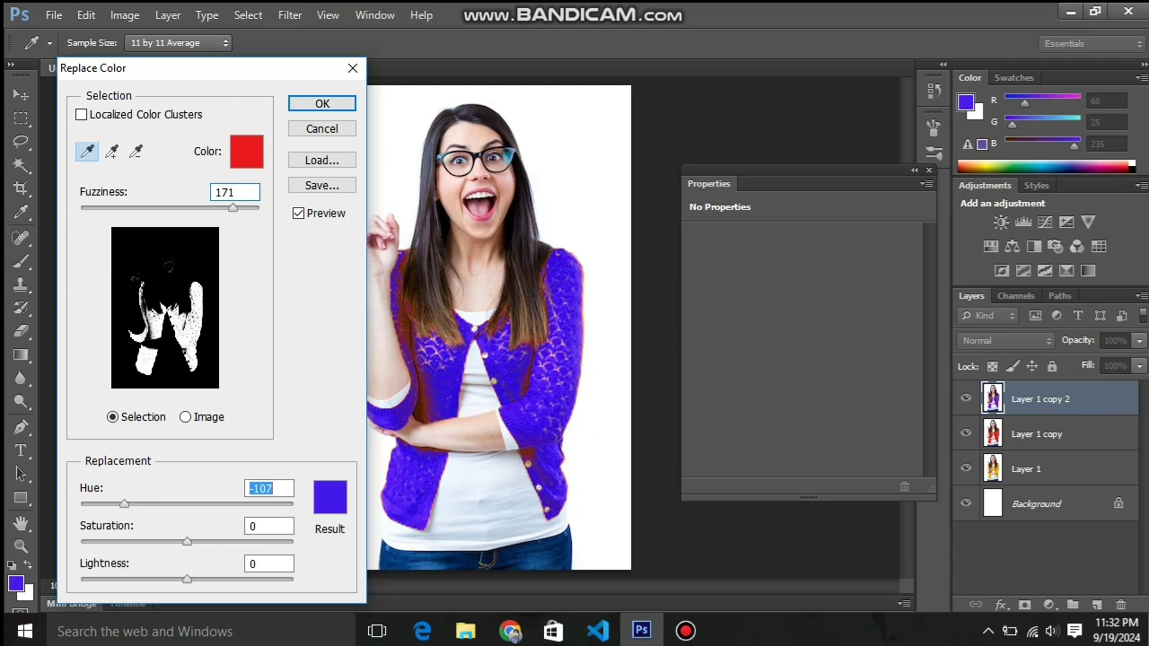
pyautogui.press('Up')
pyautogui.press('Up')
pyautogui.press('Up')
pyautogui.press('Up')
pyautogui.press('Up')
pyautogui.press('Up')
pyautogui.press('Up')
pyautogui.press('Up')
pyautogui.press('Up')
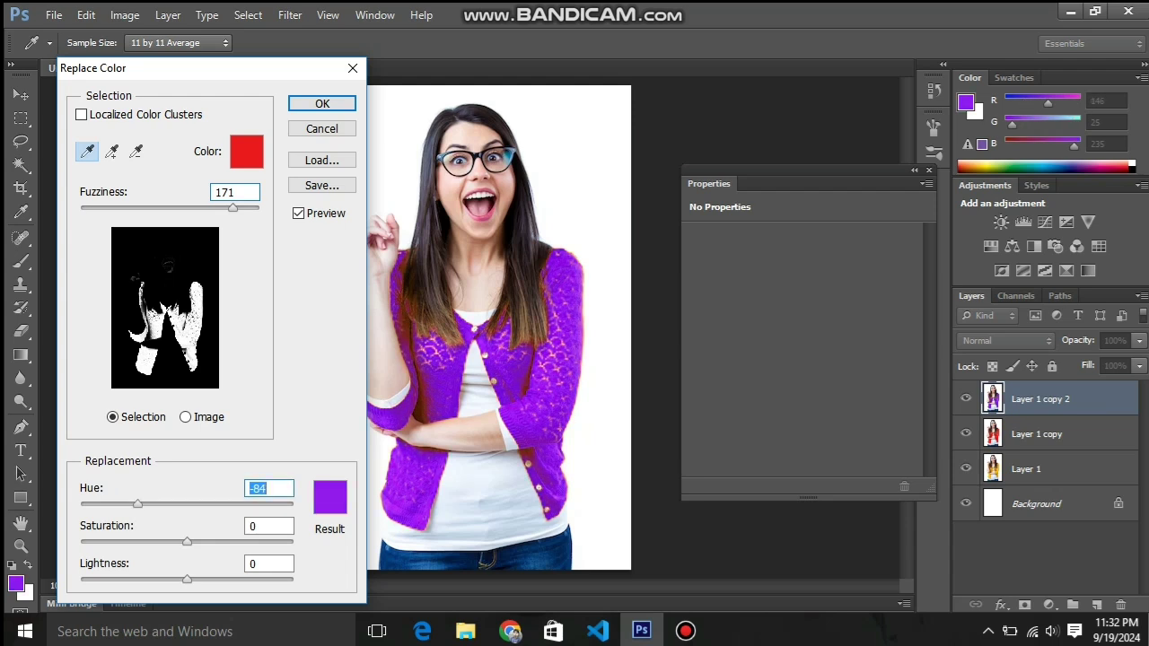
pyautogui.press('Tab')
pyautogui.press('Tab')
pyautogui.press('Down')
pyautogui.press('Down')
pyautogui.press('Down')
pyautogui.press('Down')
pyautogui.press('Down')
pyautogui.press('Down')
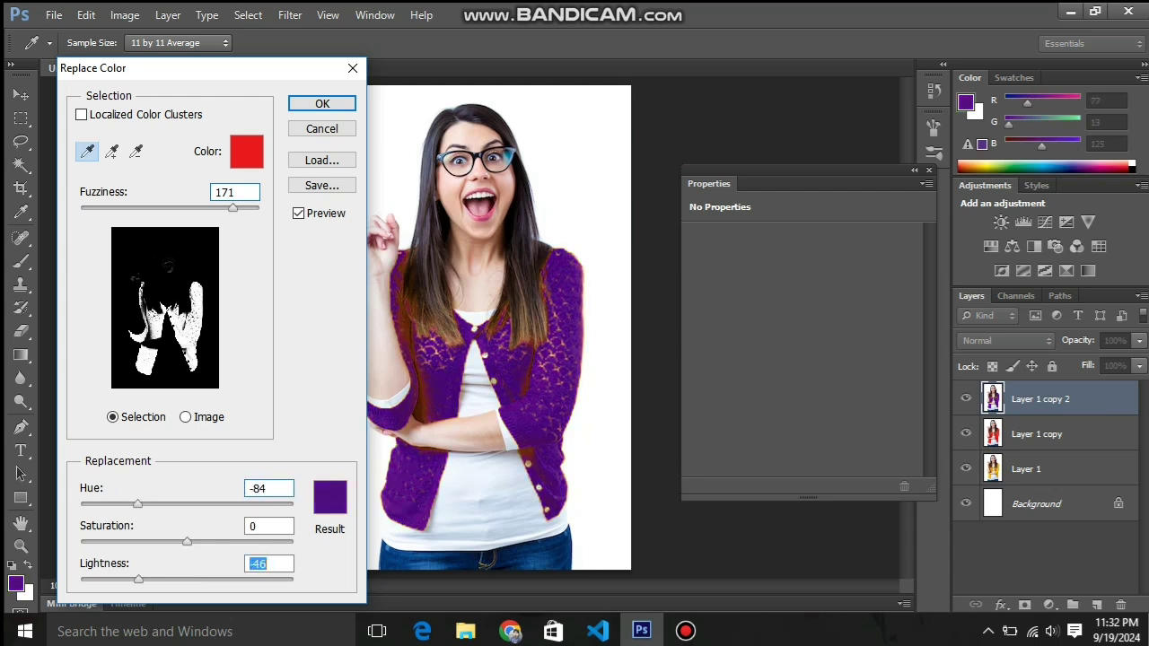
pyautogui.press('Up')
pyautogui.press('Up')
pyautogui.press('Up')
# Step: Experiment with teal and grey results, hue -32, and various lightness and saturation values
pyautogui.hotkey('shift', 'Tab')
pyautogui.press('Up')
pyautogui.press('Up')
pyautogui.press('Up')
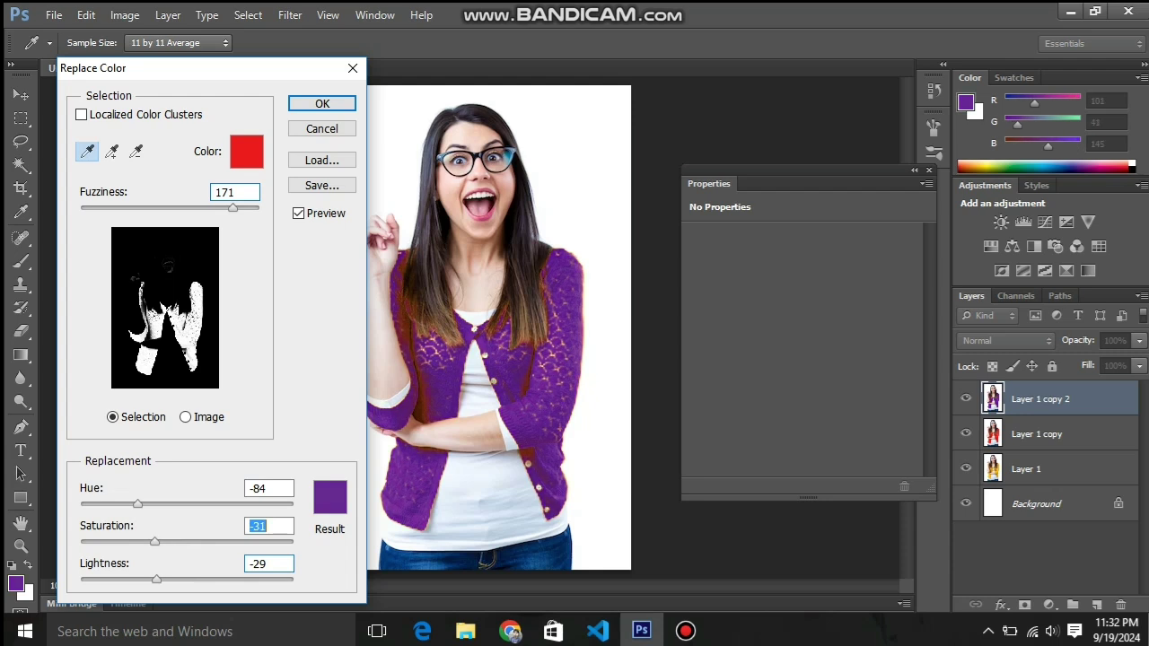
pyautogui.press('Up')
pyautogui.press('Up')
pyautogui.press('Up')
pyautogui.press('Up')
pyautogui.press('Up')
pyautogui.press('Up')
pyautogui.hotkey('shift', 'Tab')
pyautogui.press('Down')
pyautogui.press('Down')
pyautogui.press('Down')
pyautogui.press('Down')
pyautogui.press('Down')
pyautogui.press('Down')
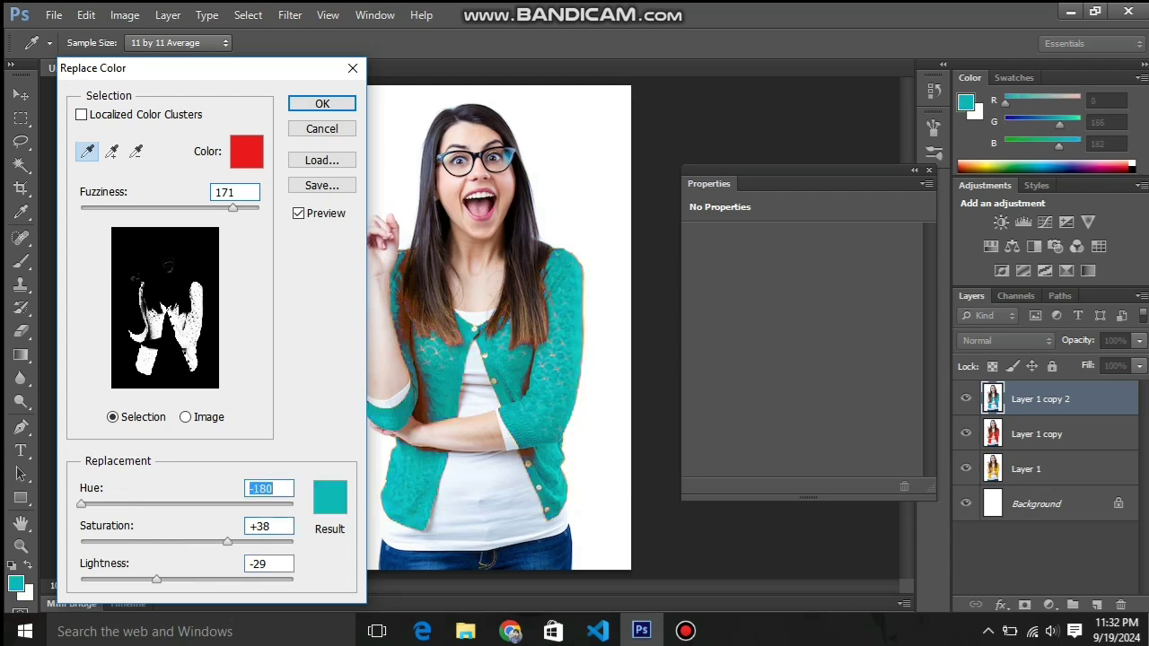
pyautogui.press('Tab')
pyautogui.press('Down')
pyautogui.press('Down')
pyautogui.press('Down')
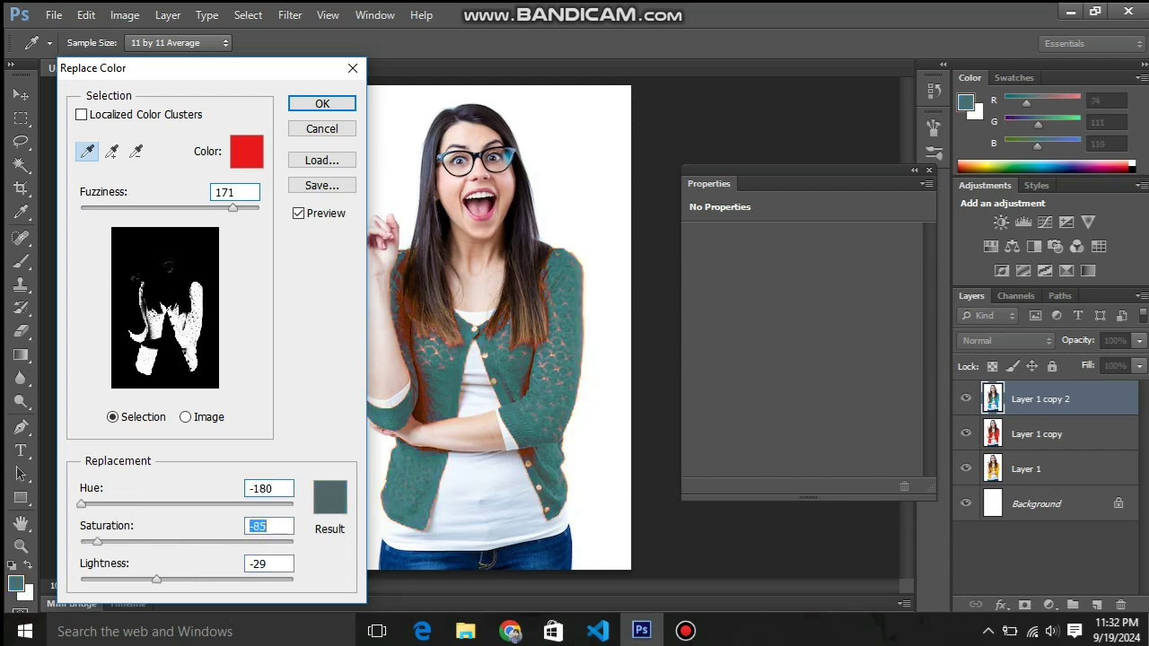
pyautogui.press('Down')
pyautogui.press('Down')
pyautogui.press('Down')
pyautogui.hotkey('shift', 'Tab')
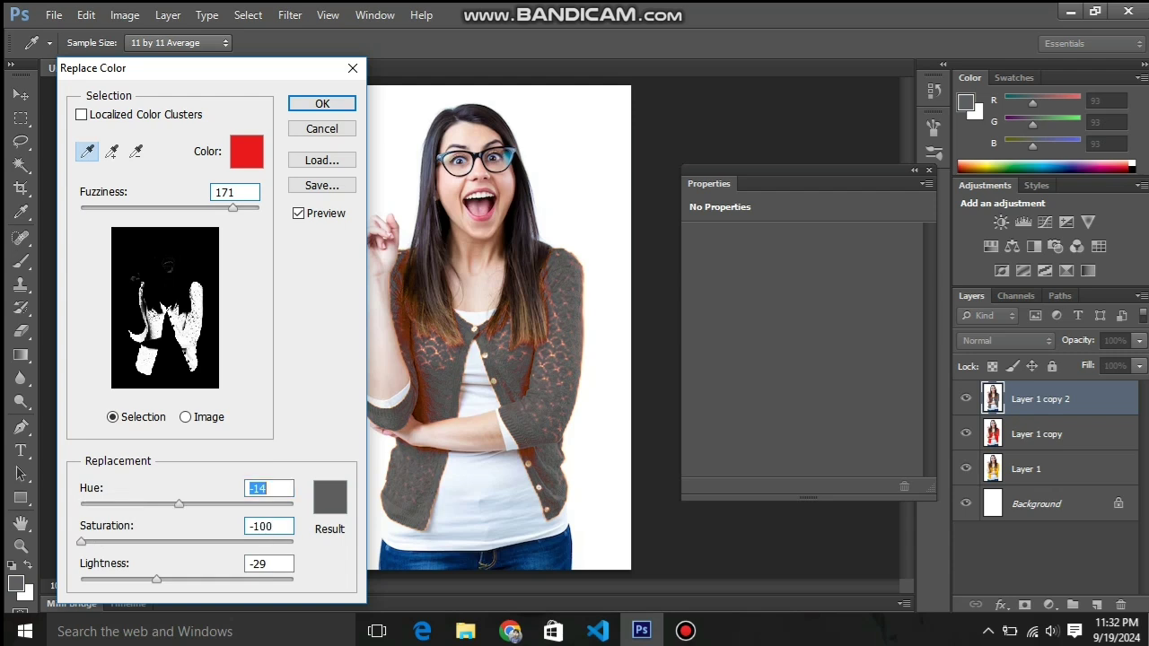
pyautogui.press('Up')
pyautogui.press('Up')
pyautogui.press('Up')
pyautogui.press('Up')
pyautogui.press('Up')
pyautogui.press('Up')
pyautogui.press('Tab')
pyautogui.press('Tab')
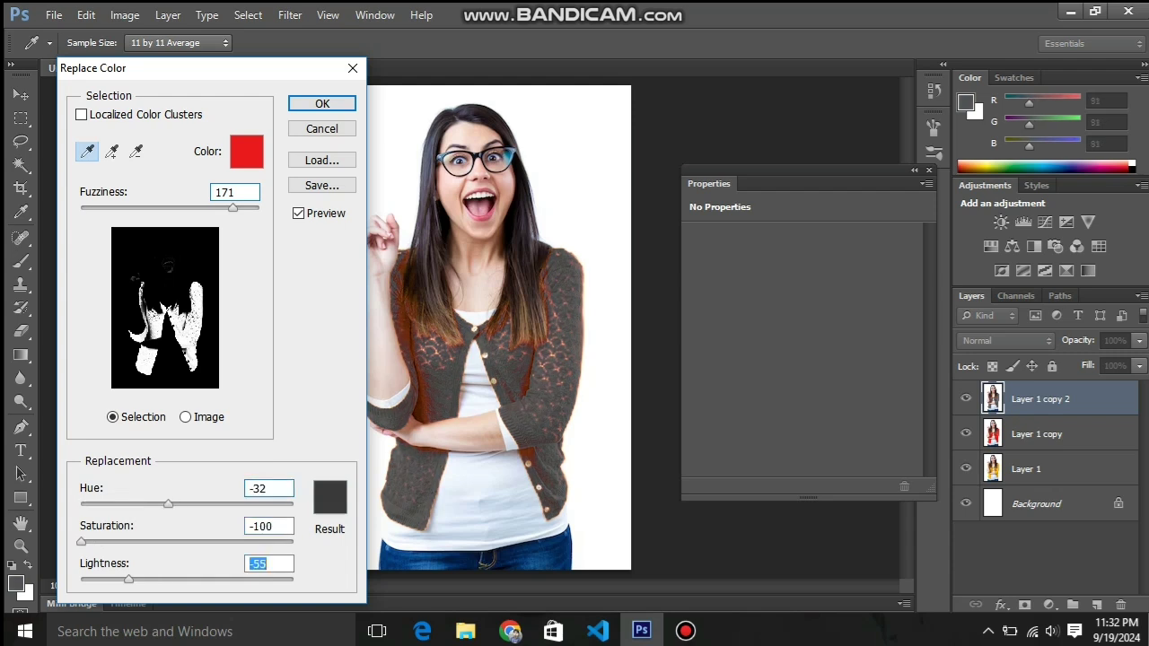
pyautogui.press('Up')
pyautogui.press('Up')
pyautogui.press('Up')
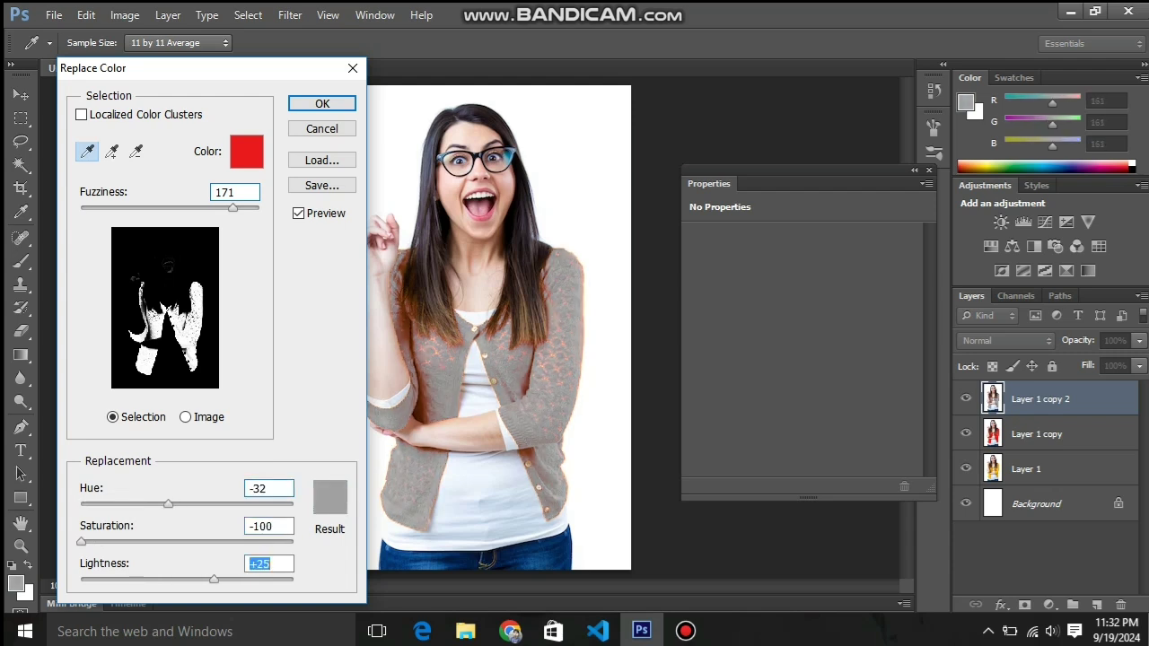
pyautogui.hotkey('ctrl', 'z')
pyautogui.hotkey('ctrl', 'z')
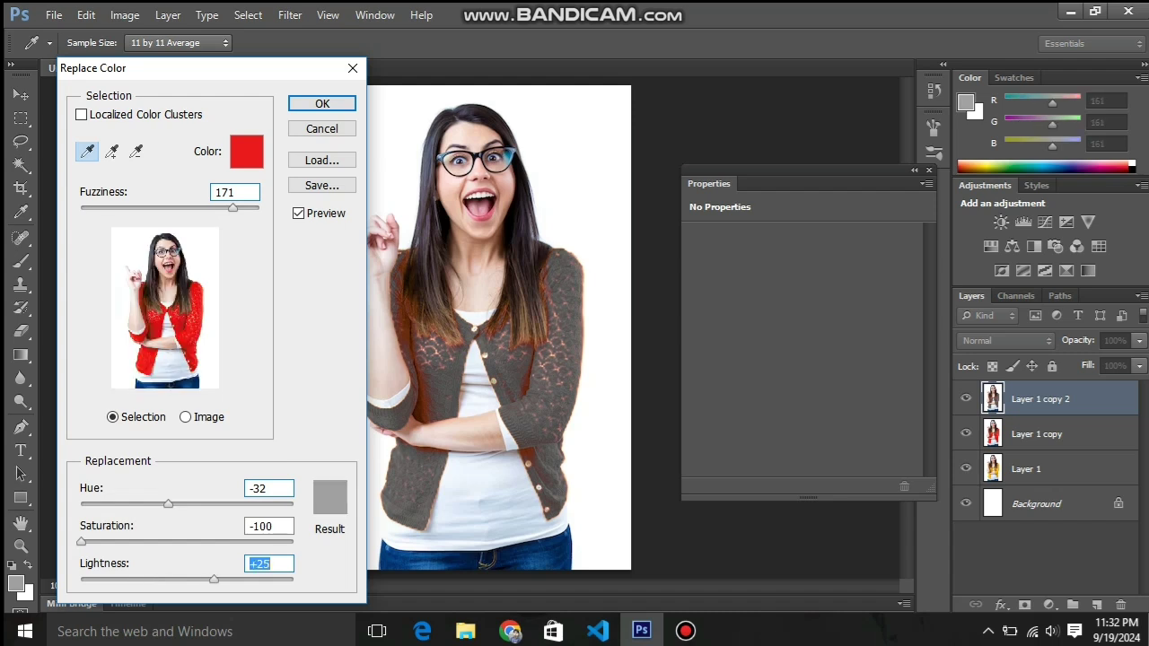
pyautogui.press('Down')
pyautogui.press('Down')
pyautogui.press('Down')
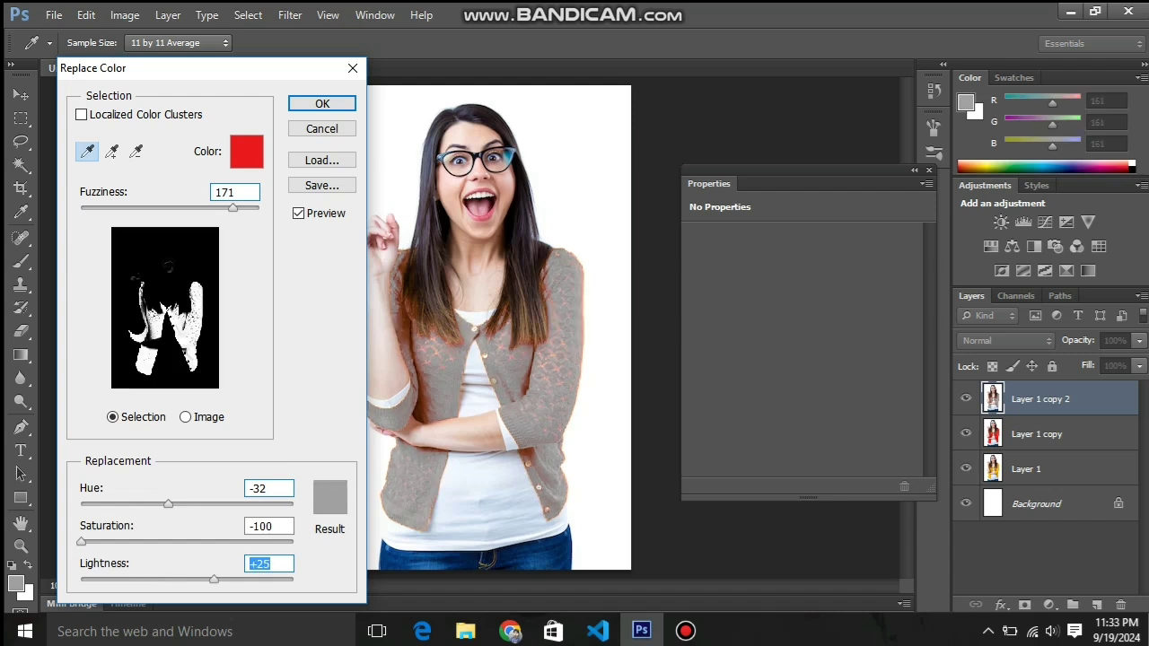
pyautogui.hotkey('shift', 'Tab')
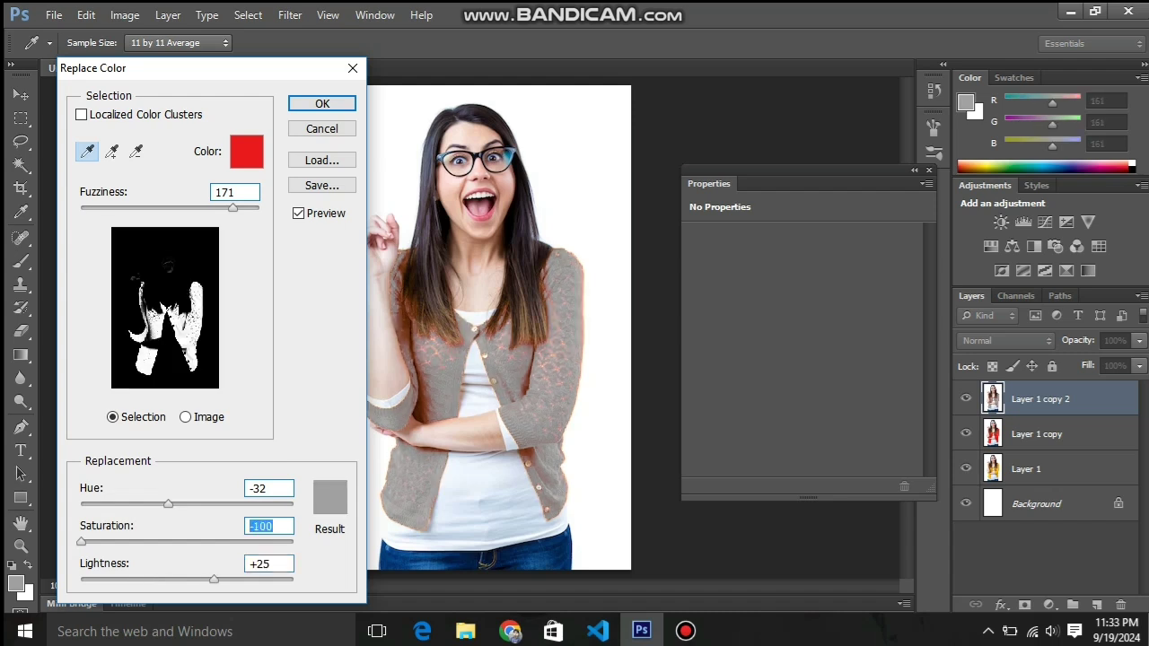
pyautogui.write('5')
pyautogui.write('0')
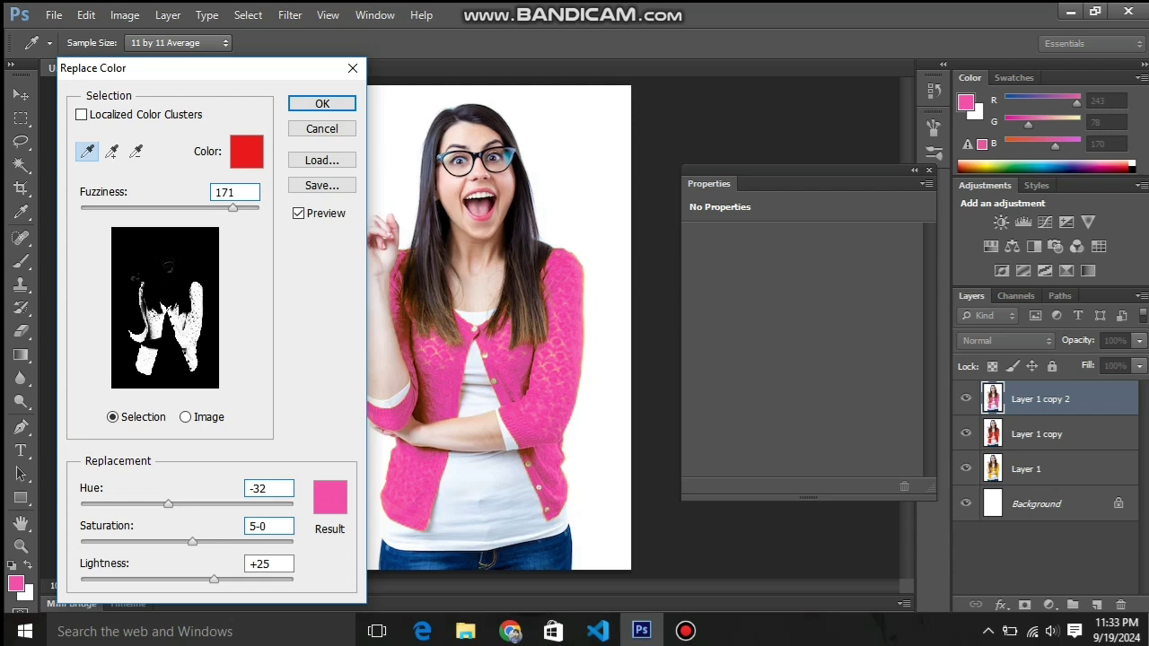
pyautogui.write('0')
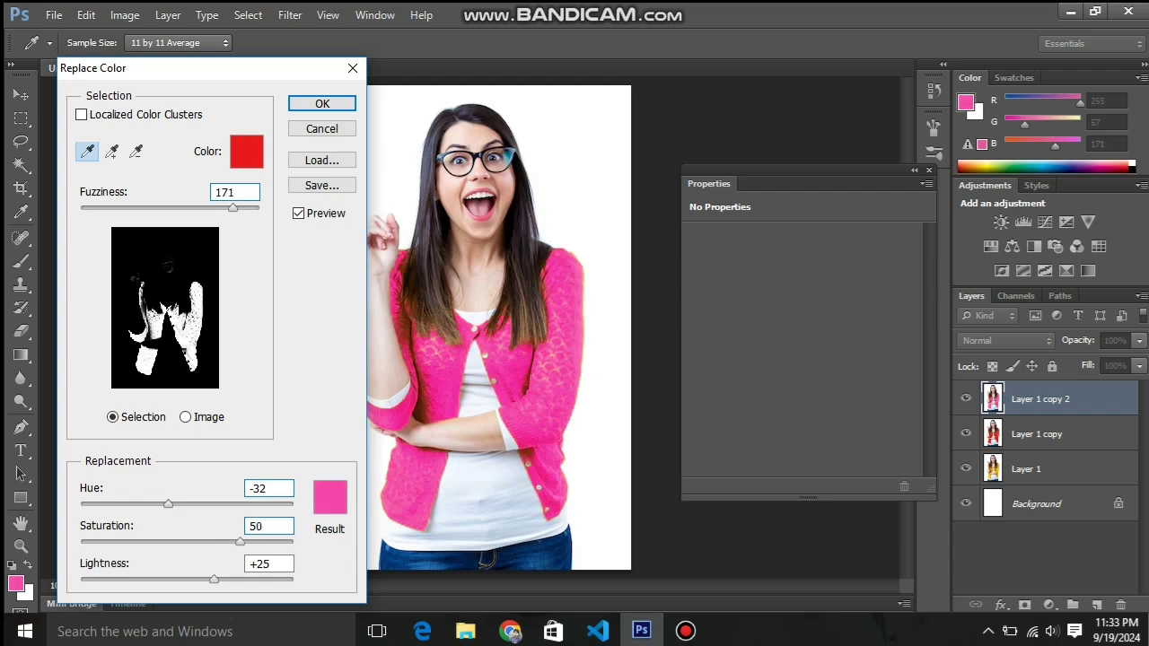
# Step: Settle on Hue +101, Saturation +2, Lightness +1 for a green cardigan
pyautogui.hotkey('shift', 'Tab')
pyautogui.hotkey('shift', 'Up')
pyautogui.hotkey('shift', 'Up')
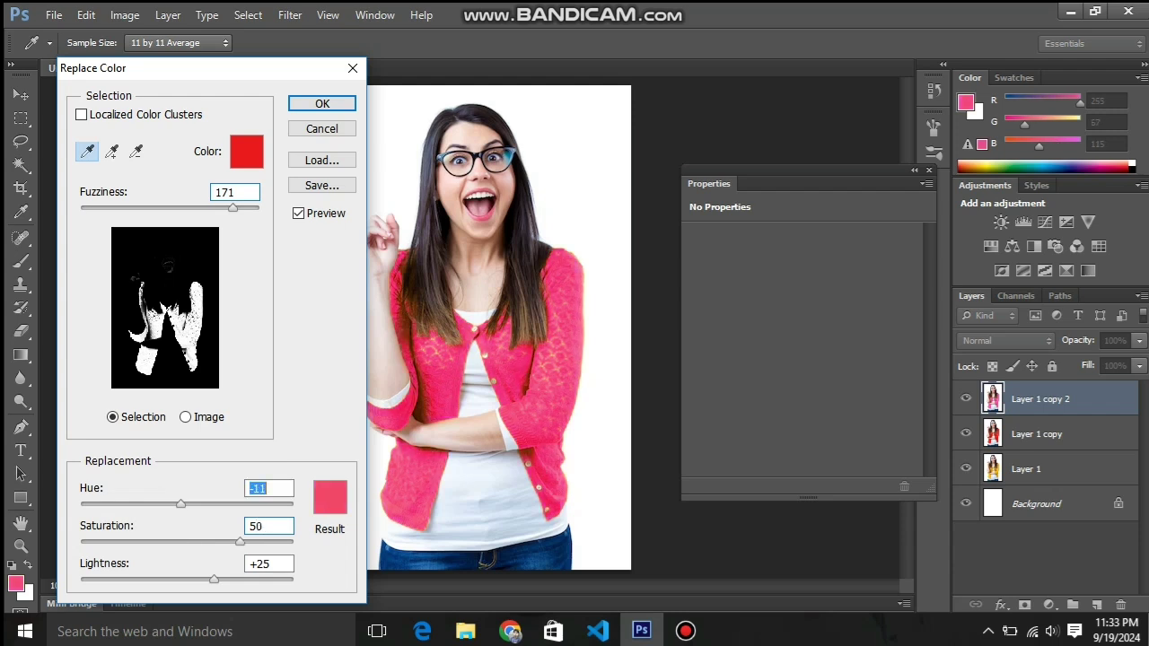
pyautogui.hotkey('shift', 'Up')
pyautogui.hotkey('shift', 'Up')
pyautogui.hotkey('shift', 'Up')
pyautogui.hotkey('shift', 'Up')
pyautogui.hotkey('shift', 'Up')
pyautogui.hotkey('shift', 'Up')
pyautogui.hotkey('shift', 'Up')
pyautogui.hotkey('shift', 'Up')
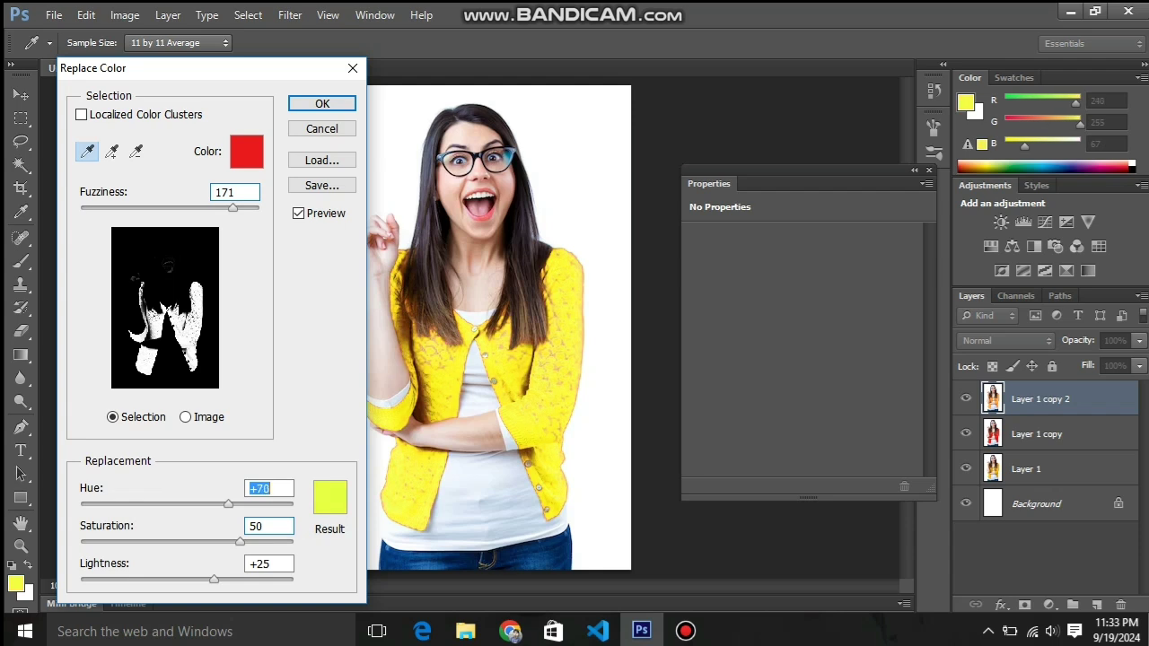
pyautogui.hotkey('shift', 'Up')
pyautogui.hotkey('shift', 'Up')
pyautogui.hotkey('shift', 'Up')
pyautogui.press('Up')
pyautogui.press('Up')
pyautogui.press('Up')
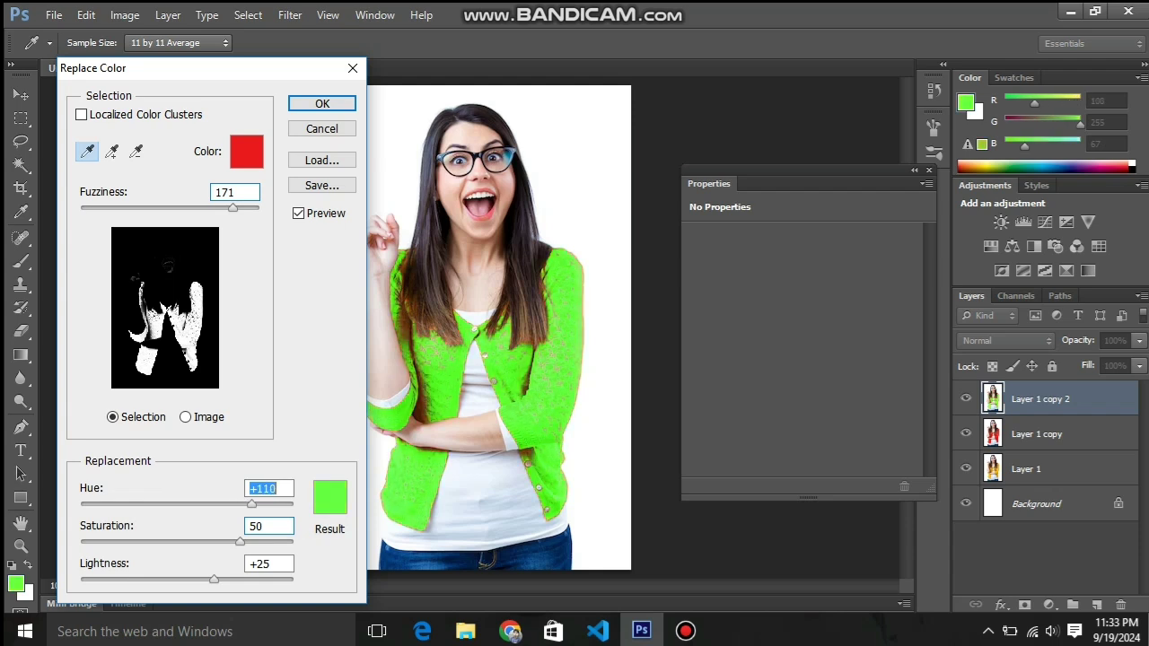
pyautogui.press('Down')
pyautogui.press('Down')
pyautogui.press('Down')
pyautogui.press('Tab')
pyautogui.press('Down')
pyautogui.press('Down')
pyautogui.press('Down')
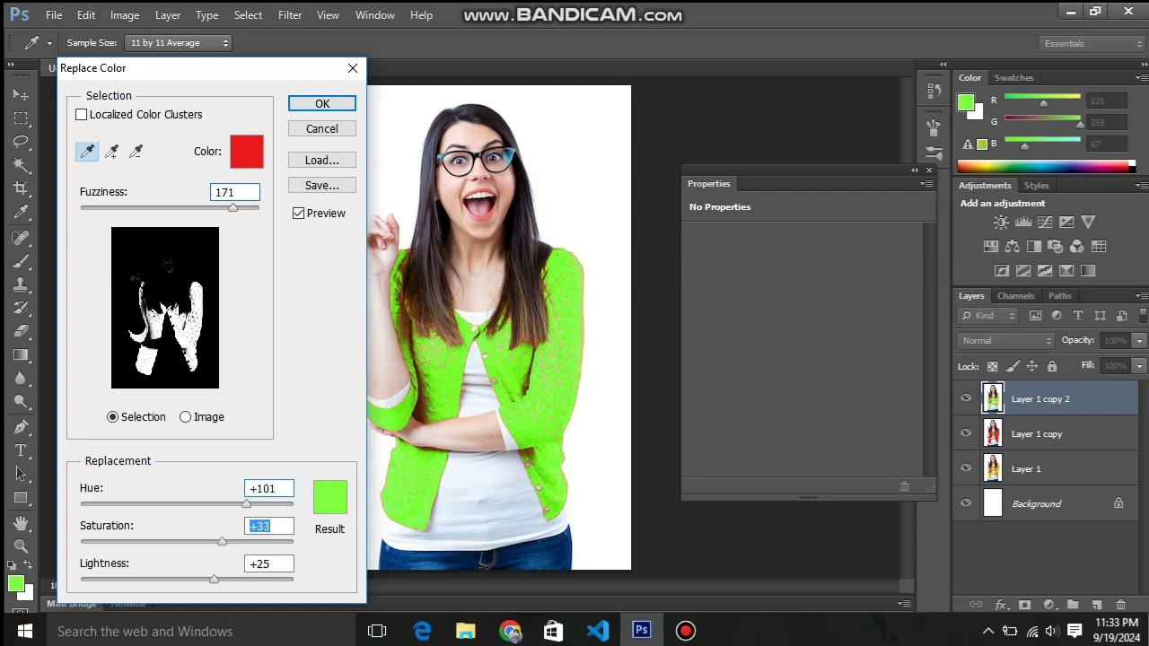
pyautogui.hotkey('shift', 'Down')
pyautogui.hotkey('shift', 'Down')
pyautogui.hotkey('shift', 'Down')
pyautogui.press('Down')
pyautogui.press('Down')
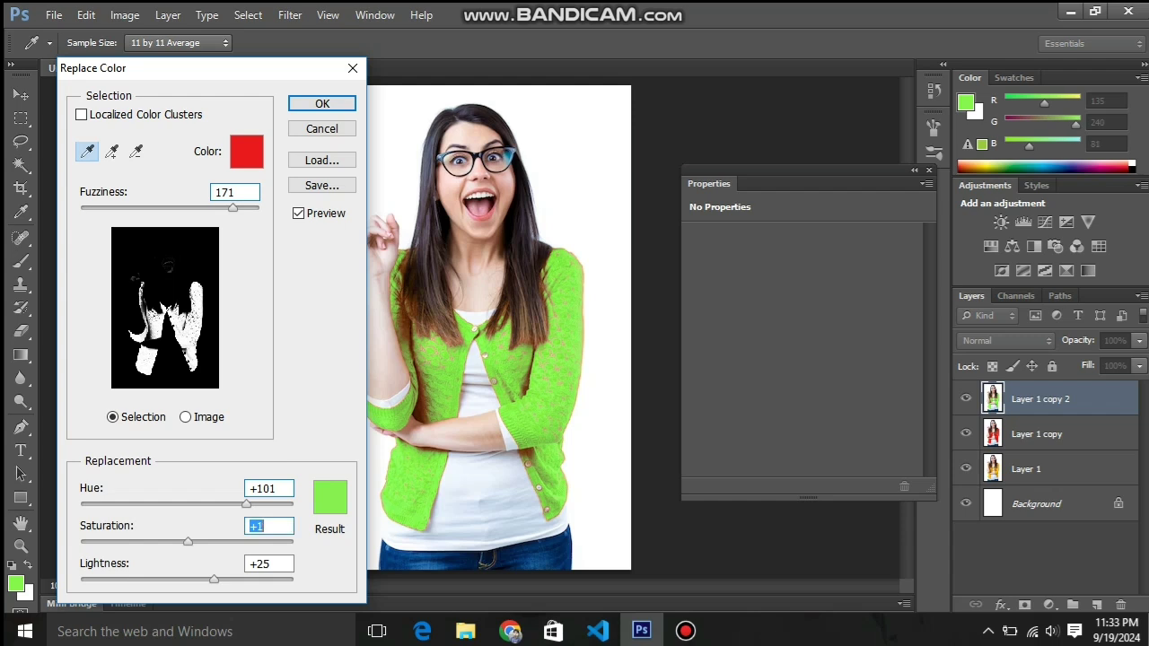
pyautogui.press('Tab')
pyautogui.hotkey('shift', 'Down')
pyautogui.hotkey('shift', 'Down')
pyautogui.press('Down')
pyautogui.press('Down')
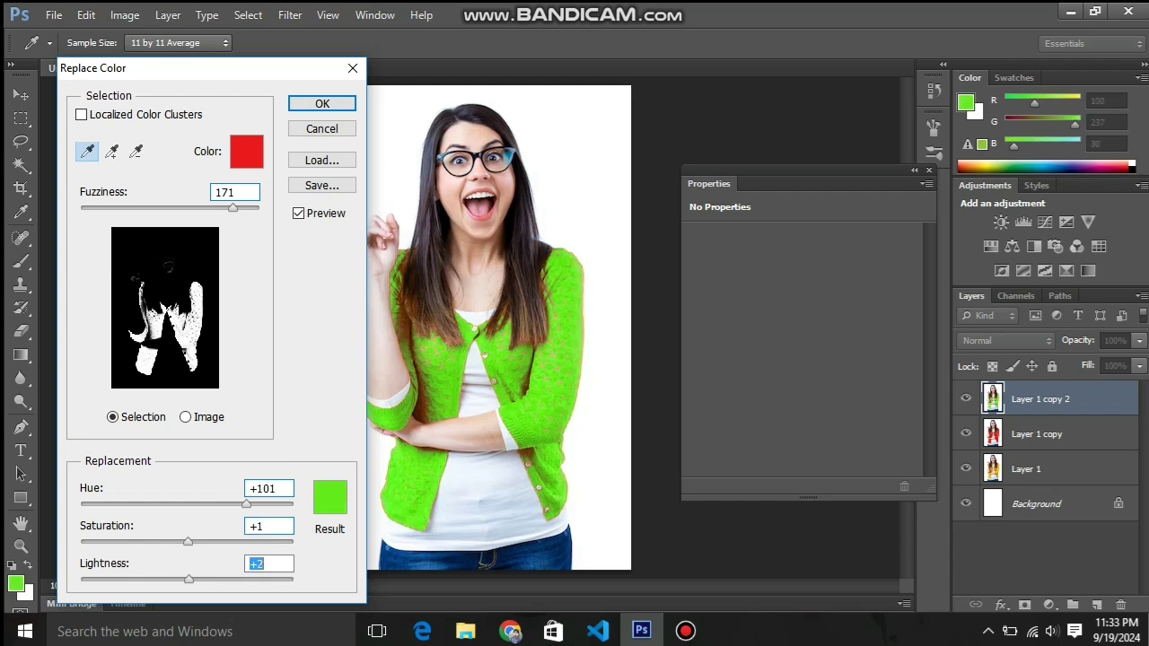
pyautogui.press('Down')
pyautogui.hotkey('shift', 'Tab')
pyautogui.press('Up')
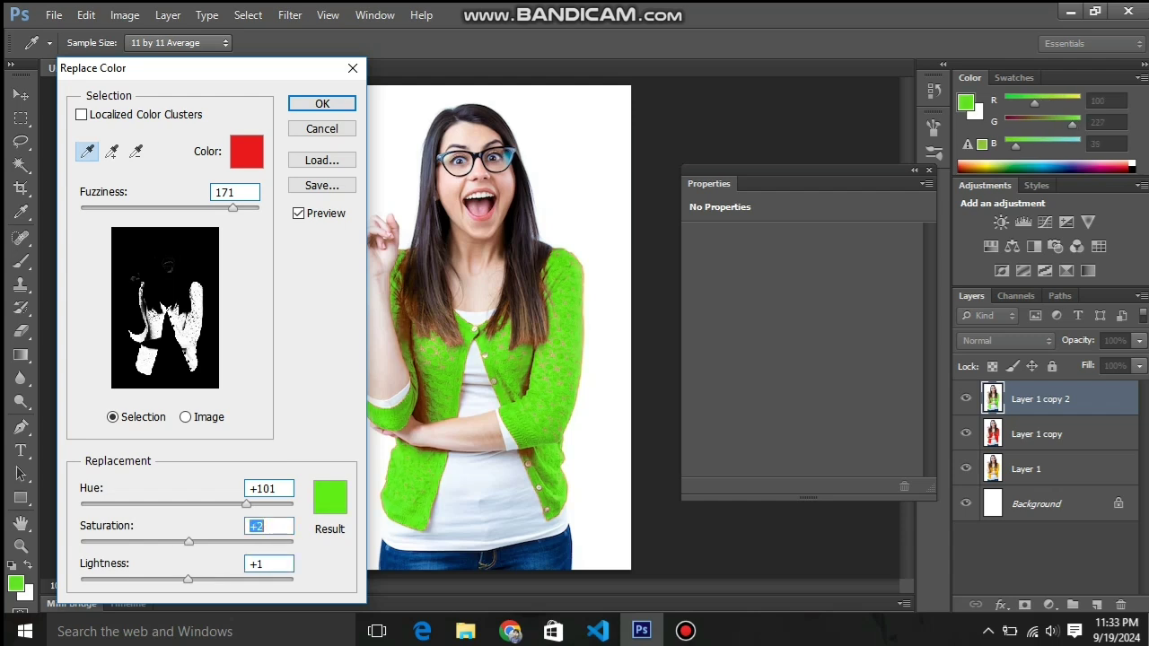
# Step: Apply the green recolour, zoom to 200%, and hide the red and green layers to compare
pyautogui.press('Return')
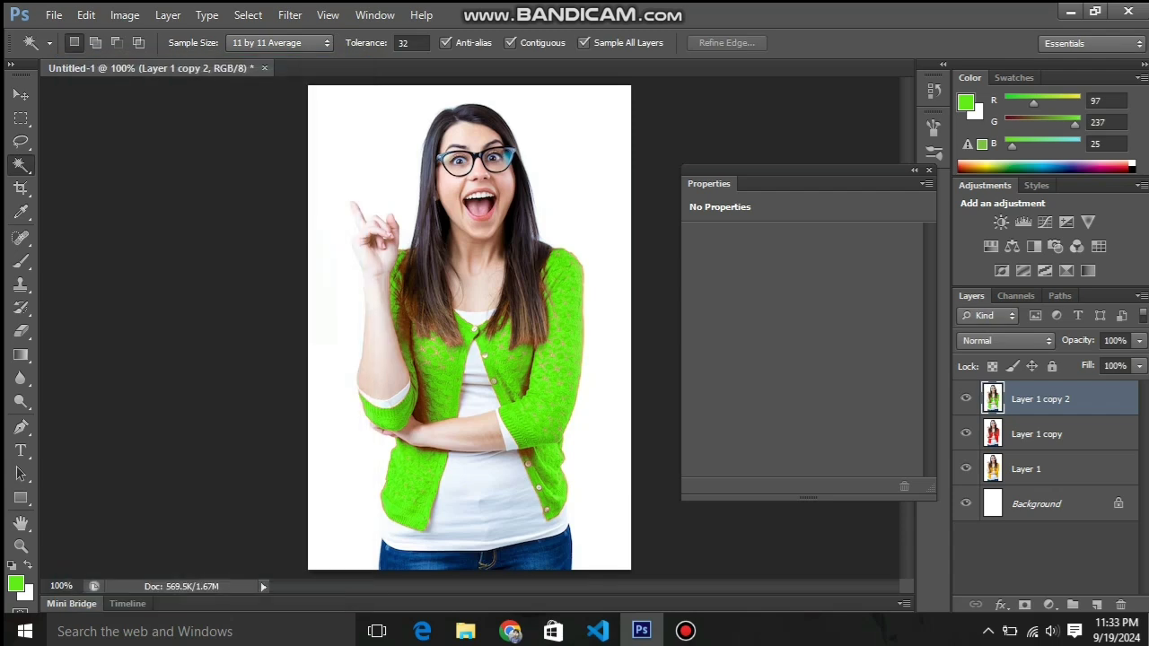
pyautogui.click(965, 399)
pyautogui.click(965, 434)
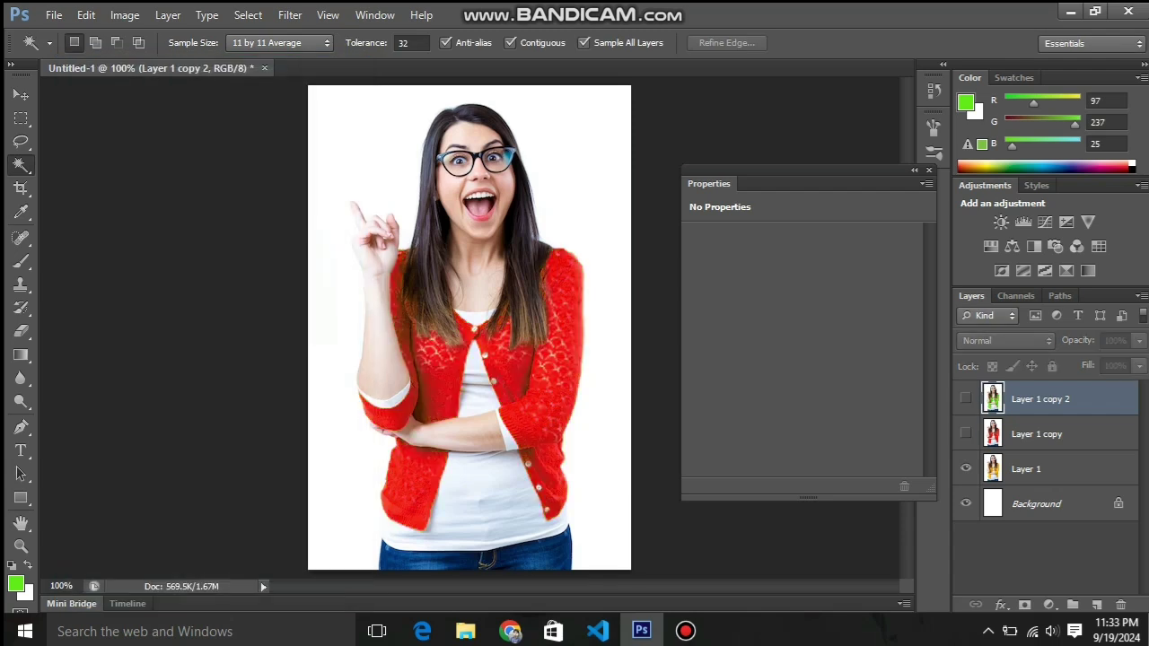
pyautogui.click(966, 433)
pyautogui.click(966, 398)
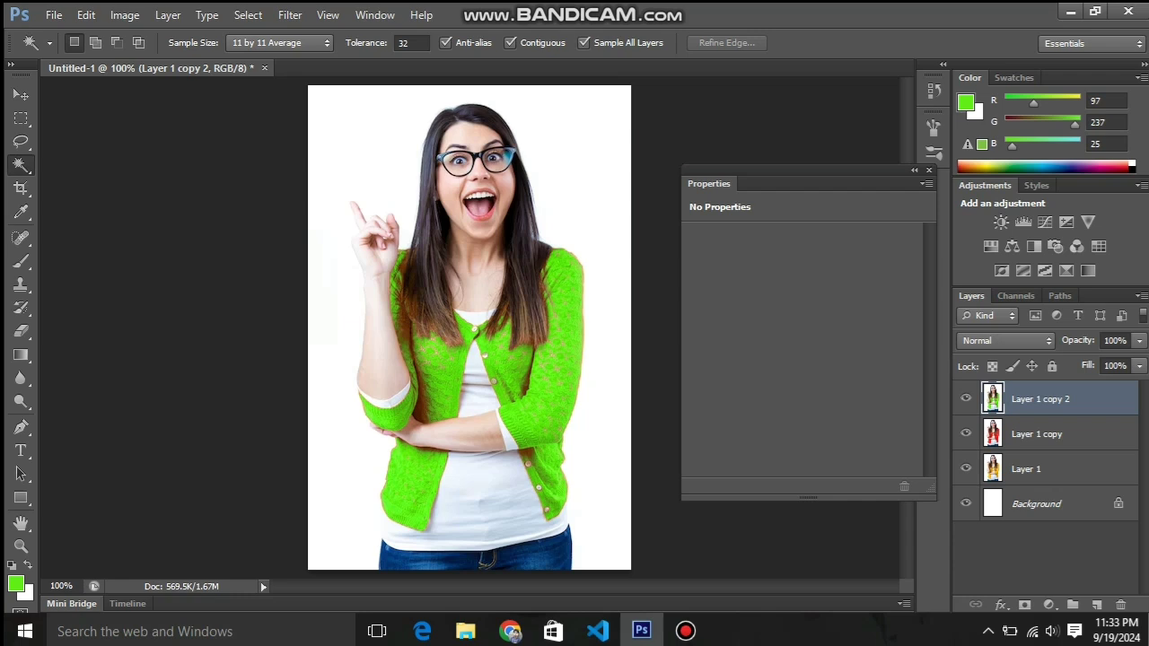
pyautogui.press('z')
pyautogui.click(467, 412)
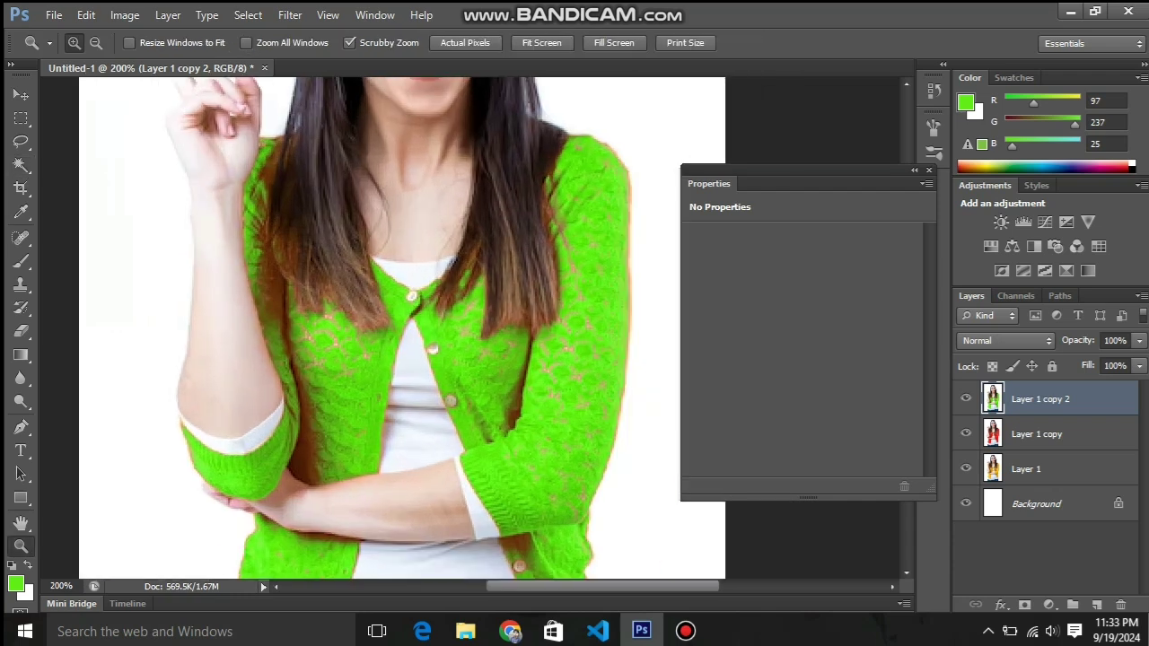
pyautogui.moveTo(965, 399); pyautogui.dragTo(965, 434)
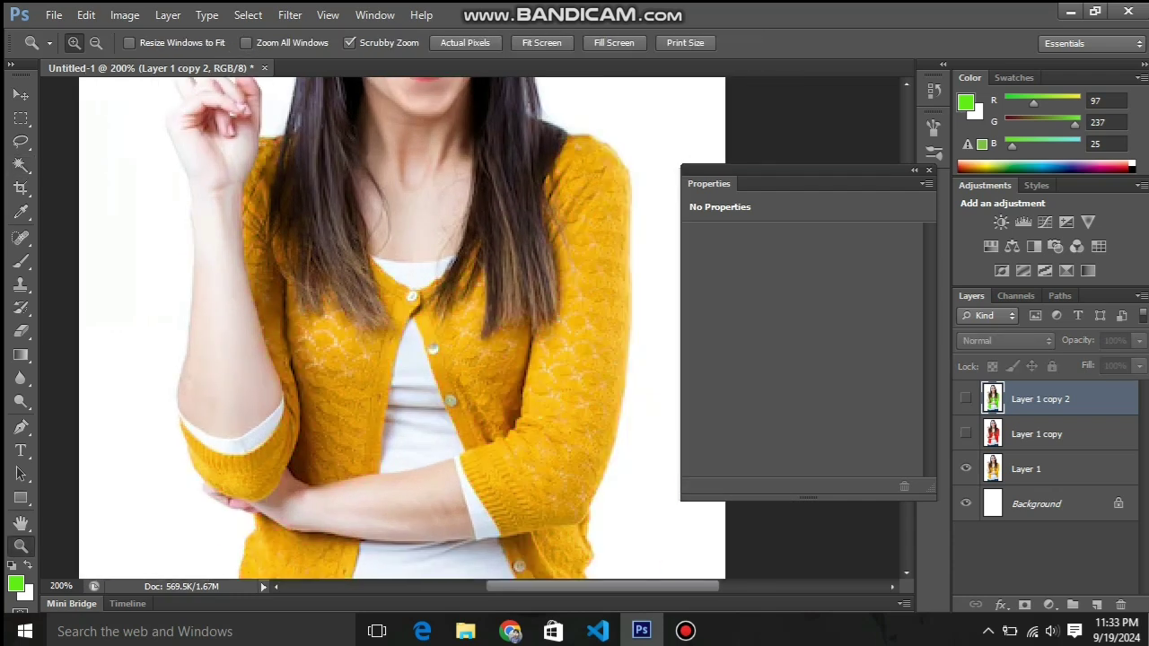
# Step: Duplicate Layer 1 as Layer 1 copy 3
pyautogui.click(1025, 468)
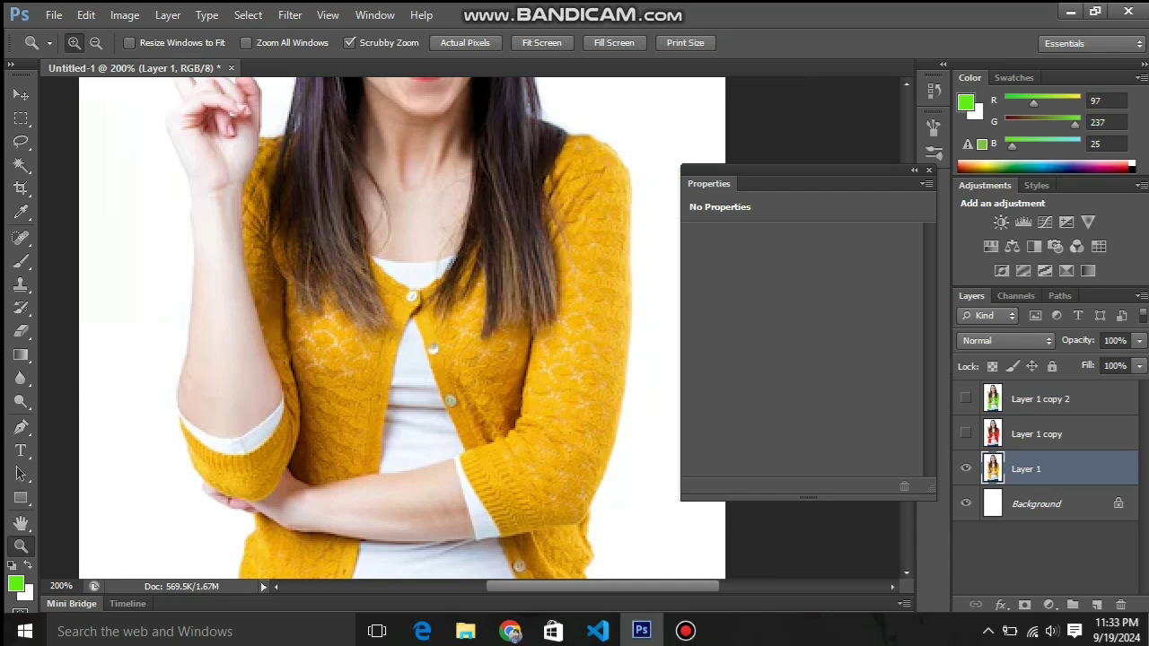
pyautogui.rightClick(1041, 468)
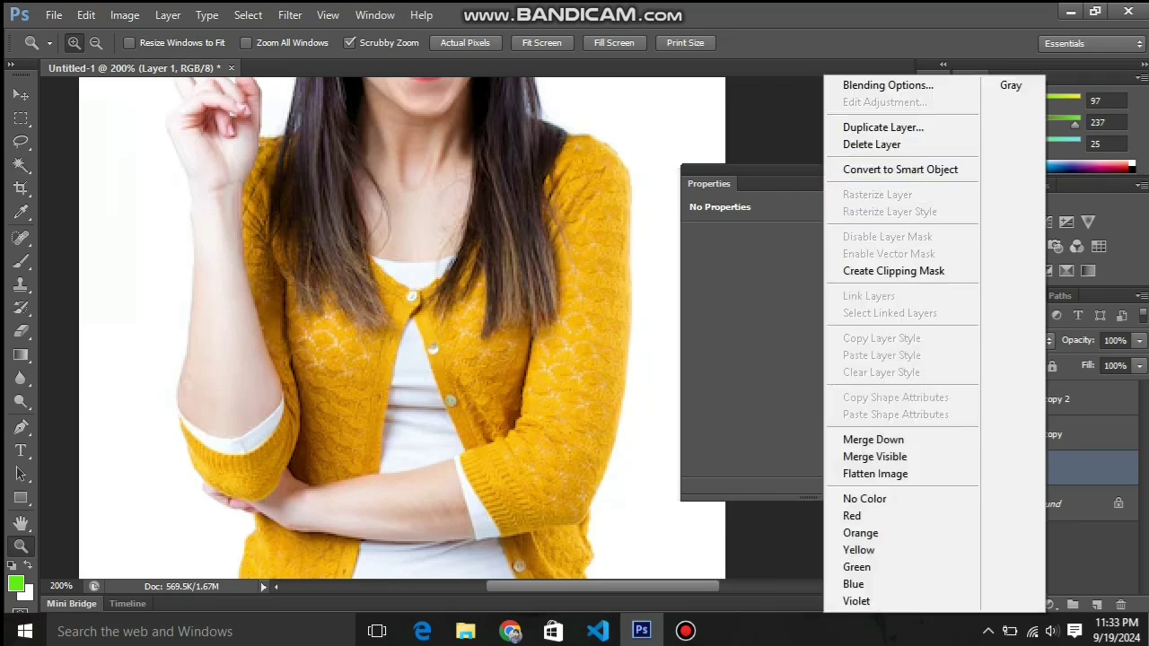
pyautogui.click(884, 127)
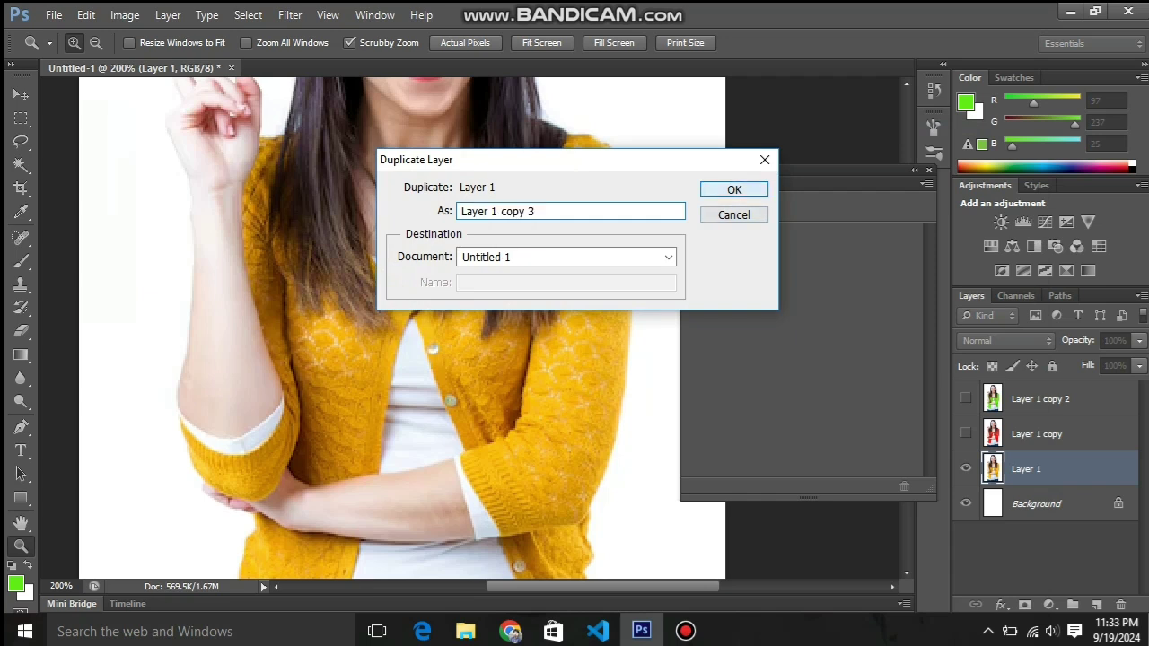
pyautogui.click(735, 189)
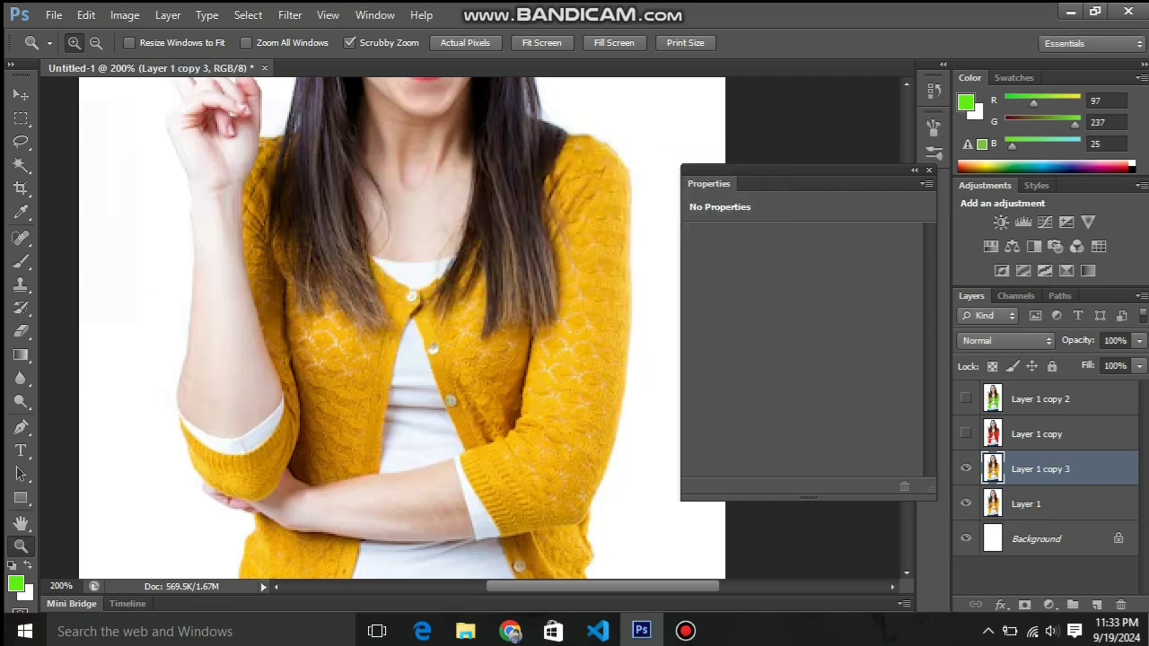
pyautogui.click(1048, 603)
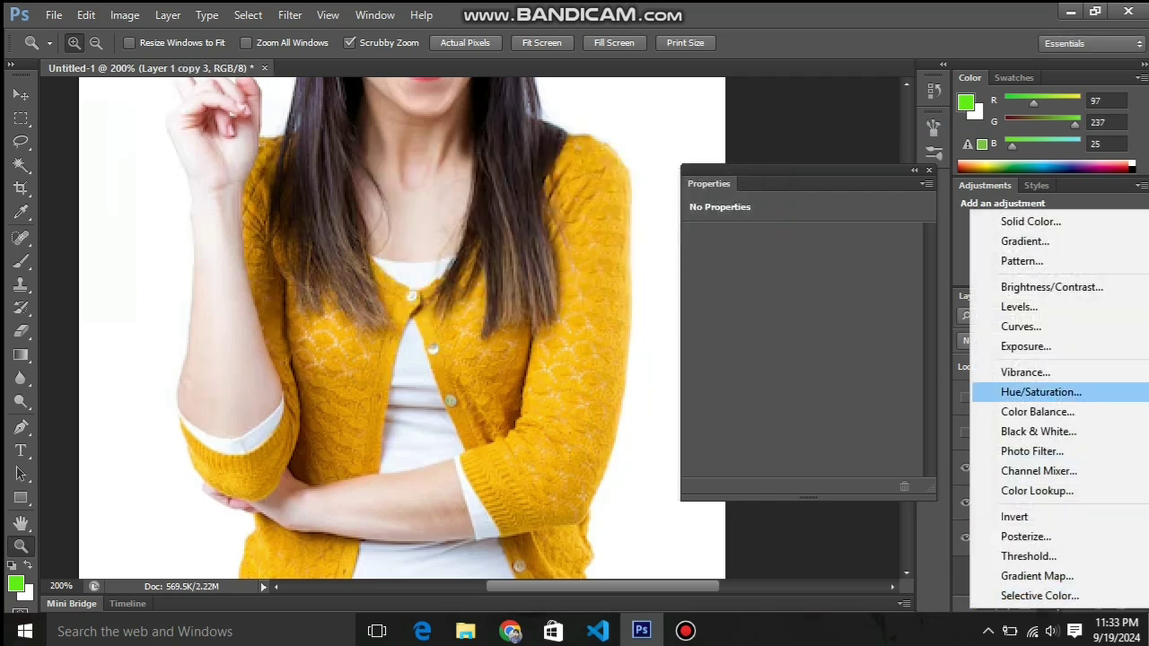
# Step: Add a Hue/Saturation adjustment layer and set the Yellows hue to -52, turning the cardigan red
pyautogui.click(1041, 392)
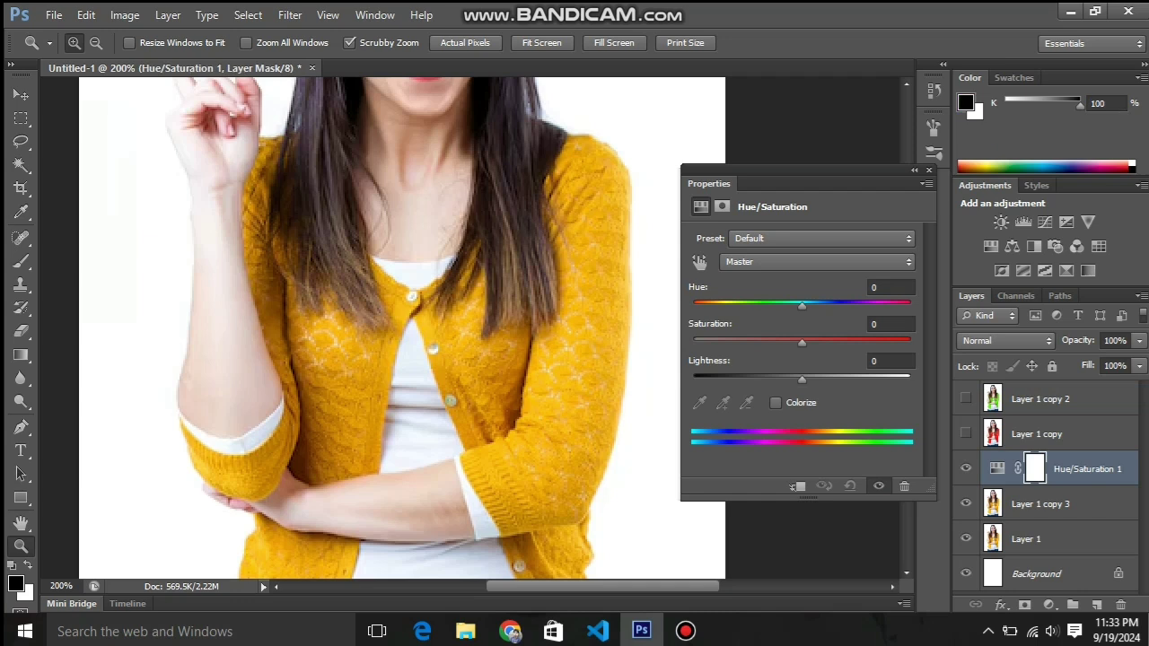
pyautogui.hotkey('ctrl', '-')
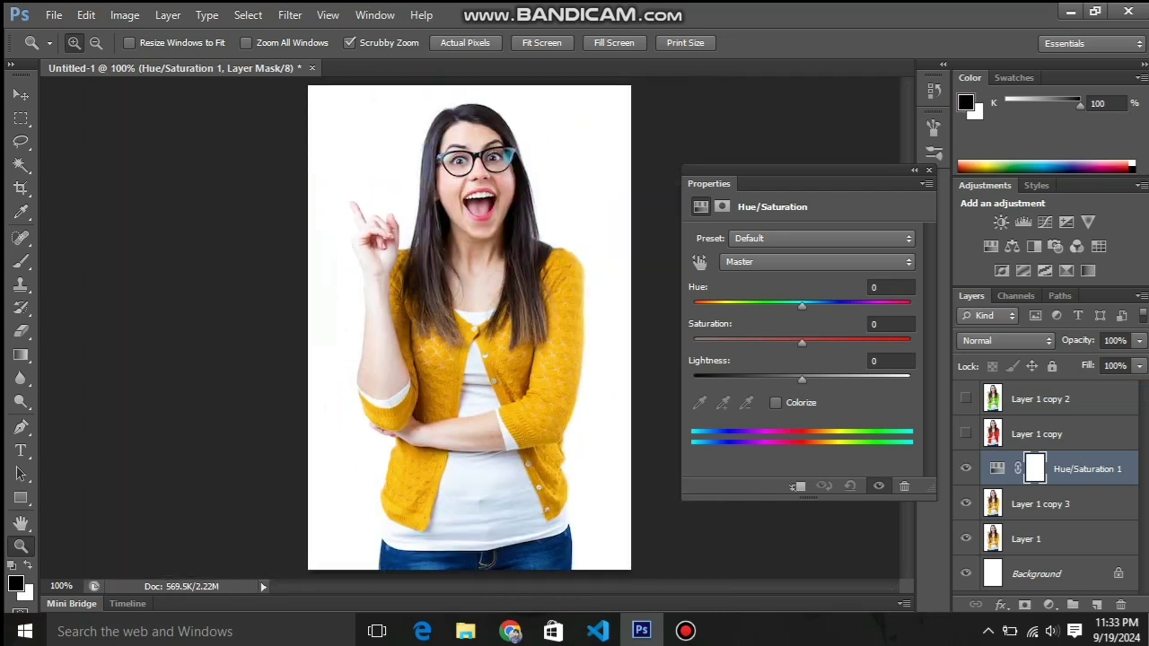
pyautogui.click(816, 261)
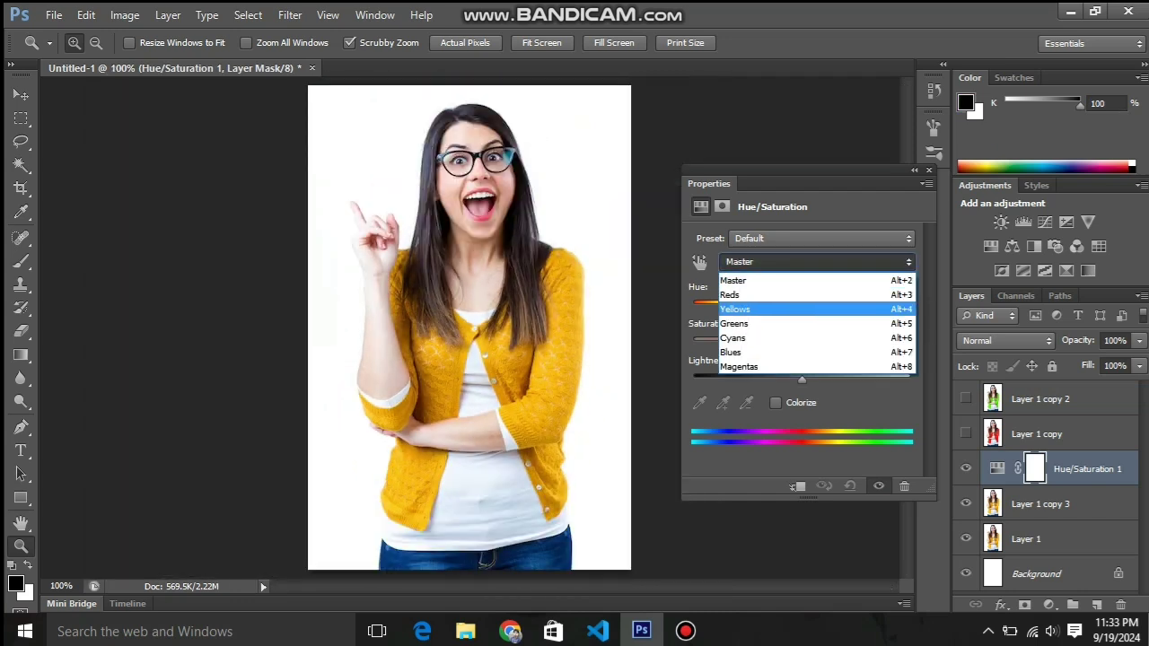
pyautogui.click(772, 308)
pyautogui.moveTo(801, 305); pyautogui.dragTo(750, 305)
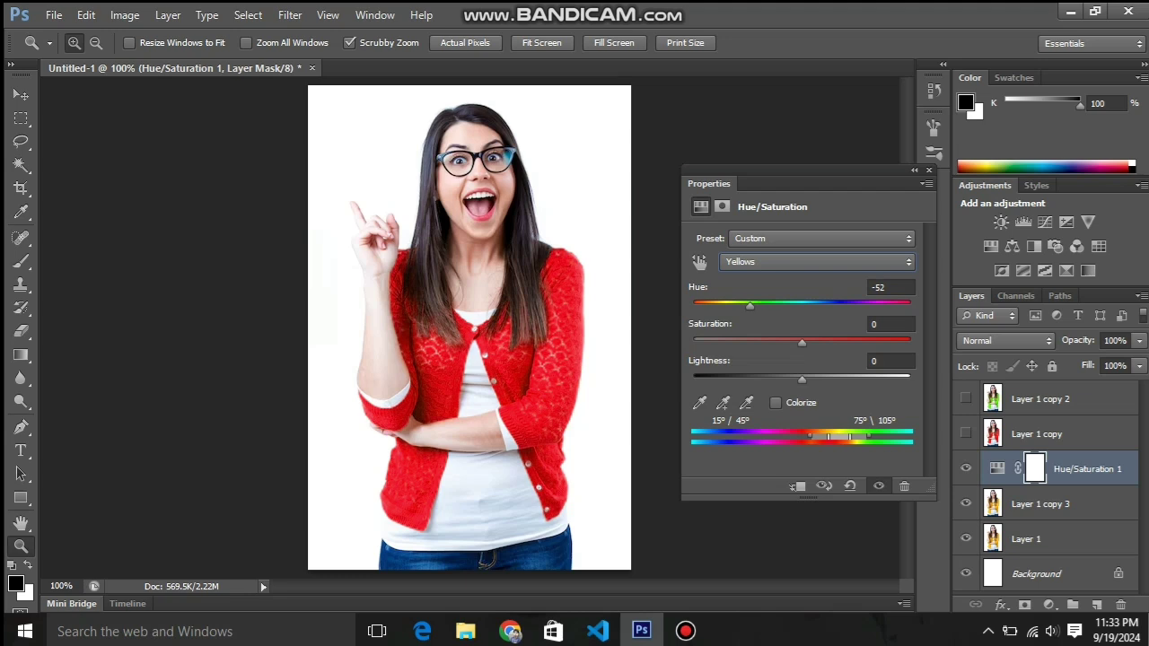
# Step: Raise the Master saturation to +12 and reset the Reds saturation to 0
pyautogui.click(996, 468)
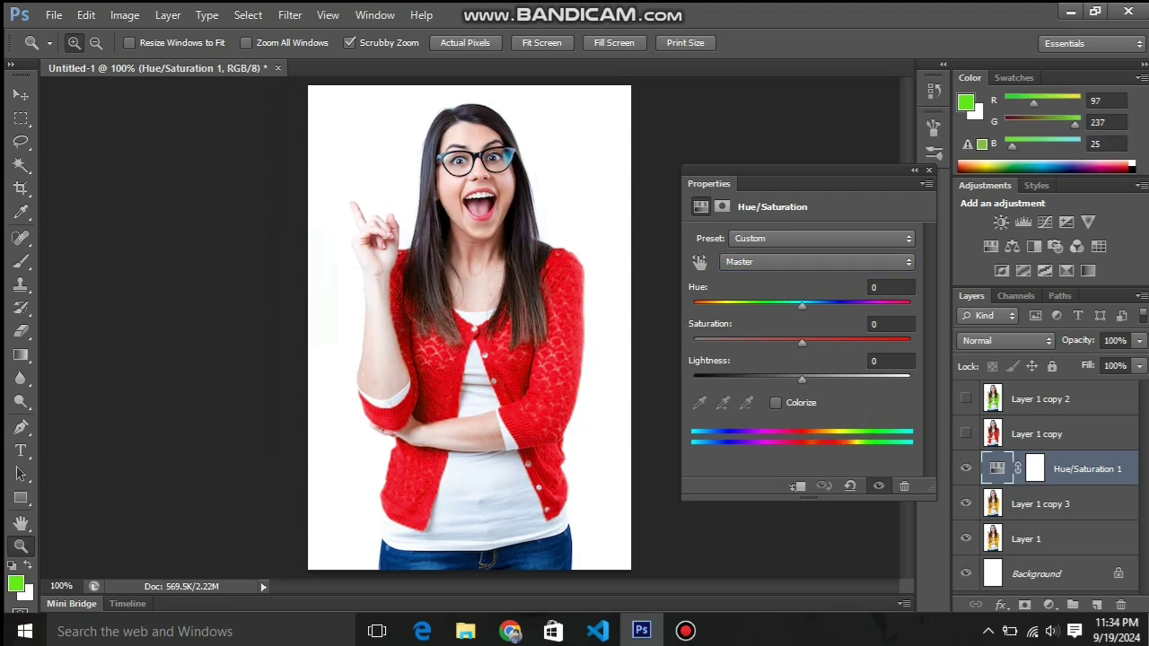
pyautogui.moveTo(801, 341)
pyautogui.mouseDown()
pyautogui.moveTo(696, 342)
pyautogui.moveTo(813, 341)
pyautogui.moveTo(797, 305)
pyautogui.moveTo(745, 305)
pyautogui.moveTo(801, 305)
pyautogui.mouseUp()
pyautogui.moveTo(802, 379); pyautogui.dragTo(801, 379)
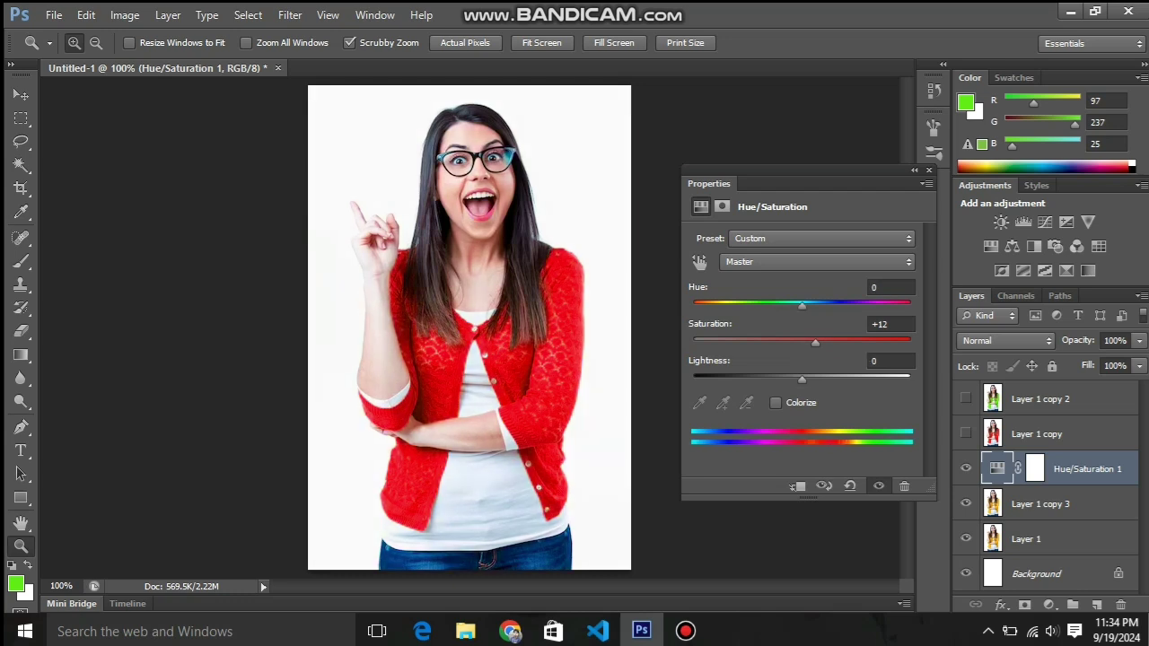
pyautogui.click(817, 261)
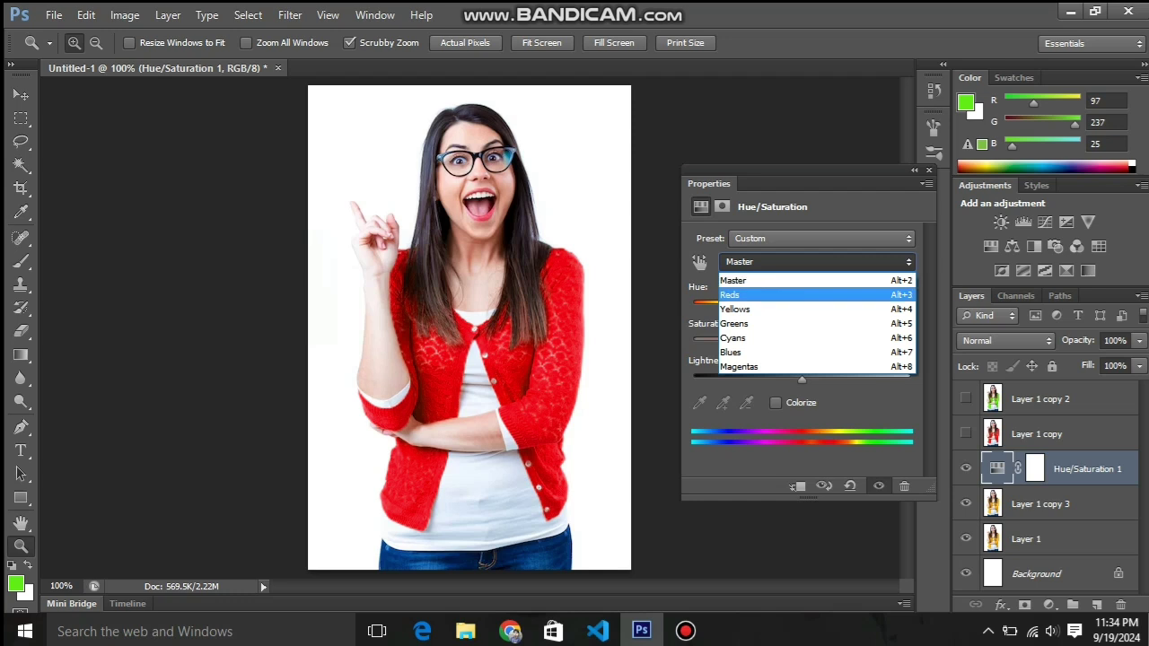
pyautogui.click(729, 294)
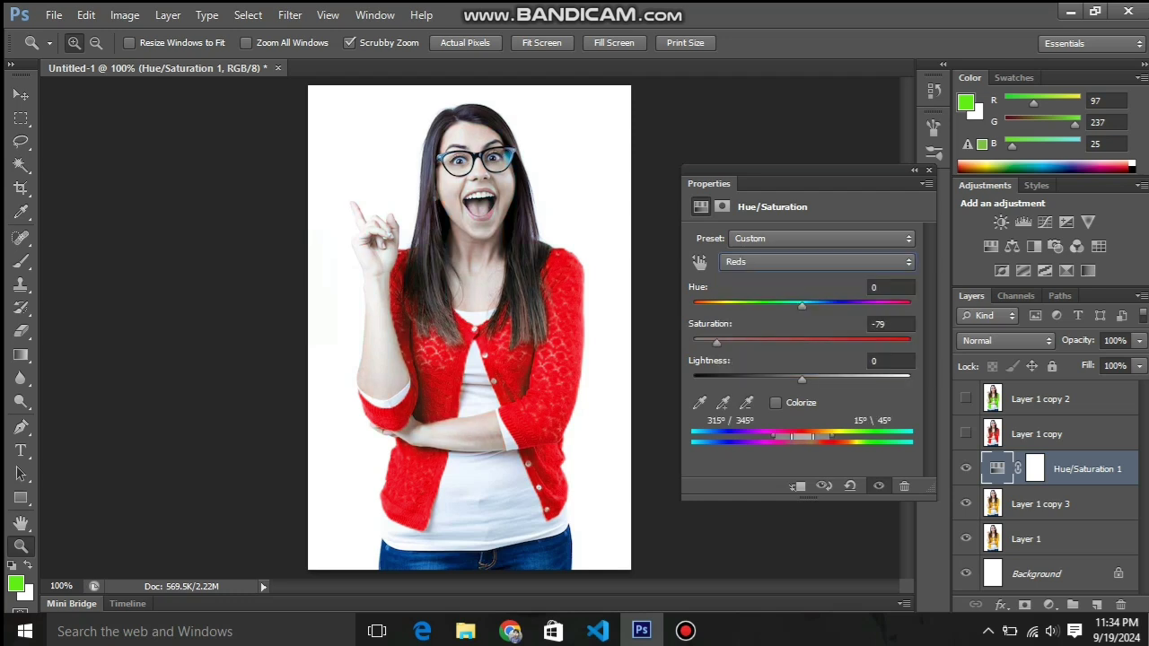
pyautogui.moveTo(715, 341); pyautogui.dragTo(801, 342)
pyautogui.click(817, 261)
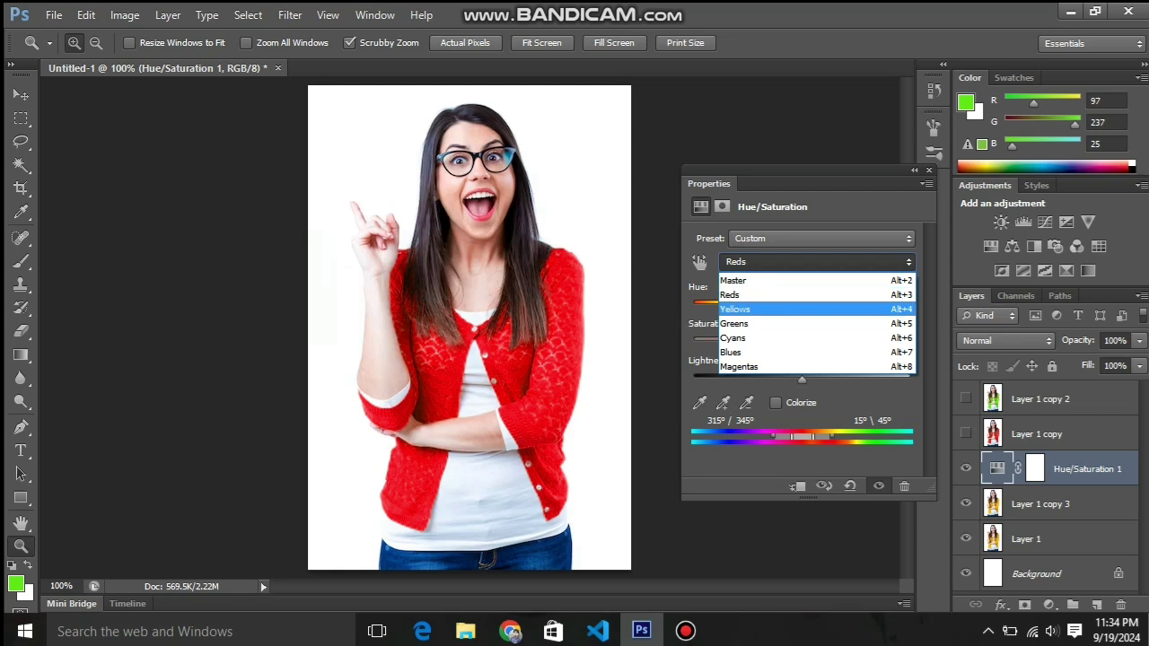
# Step: Experiment with Yellows saturation, lightness and hue, trying brown and orange cardigans
pyautogui.click(729, 310)
pyautogui.moveTo(801, 342); pyautogui.dragTo(694, 341)
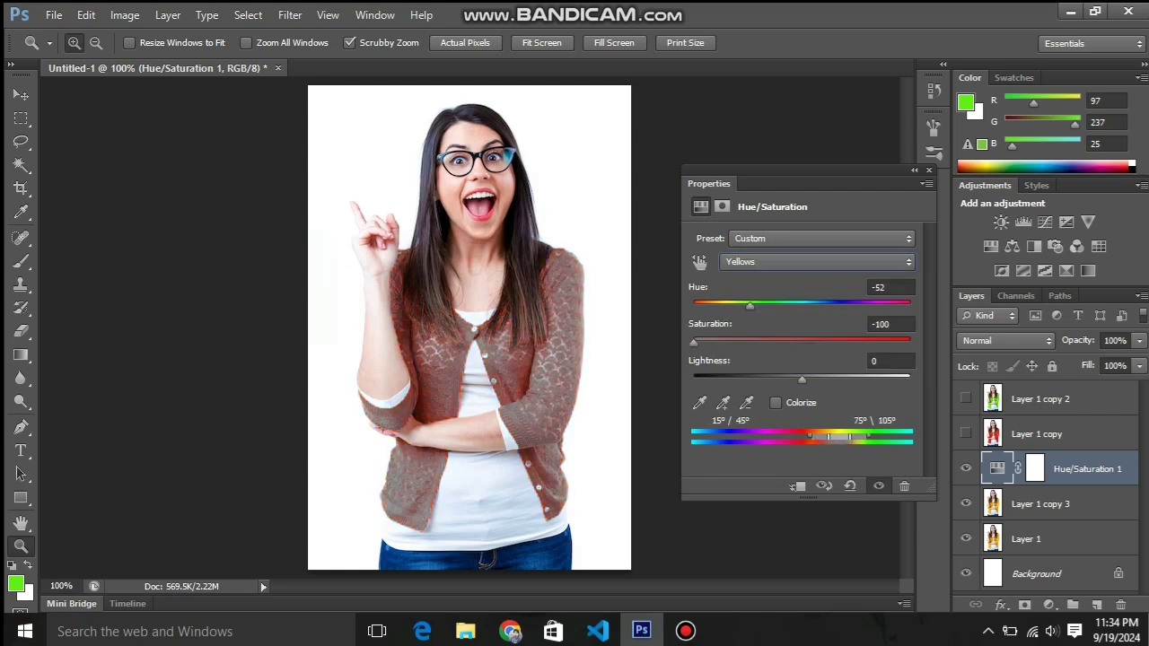
pyautogui.moveTo(801, 378)
pyautogui.mouseDown()
pyautogui.moveTo(709, 379)
pyautogui.moveTo(842, 378)
pyautogui.moveTo(774, 379)
pyautogui.mouseUp()
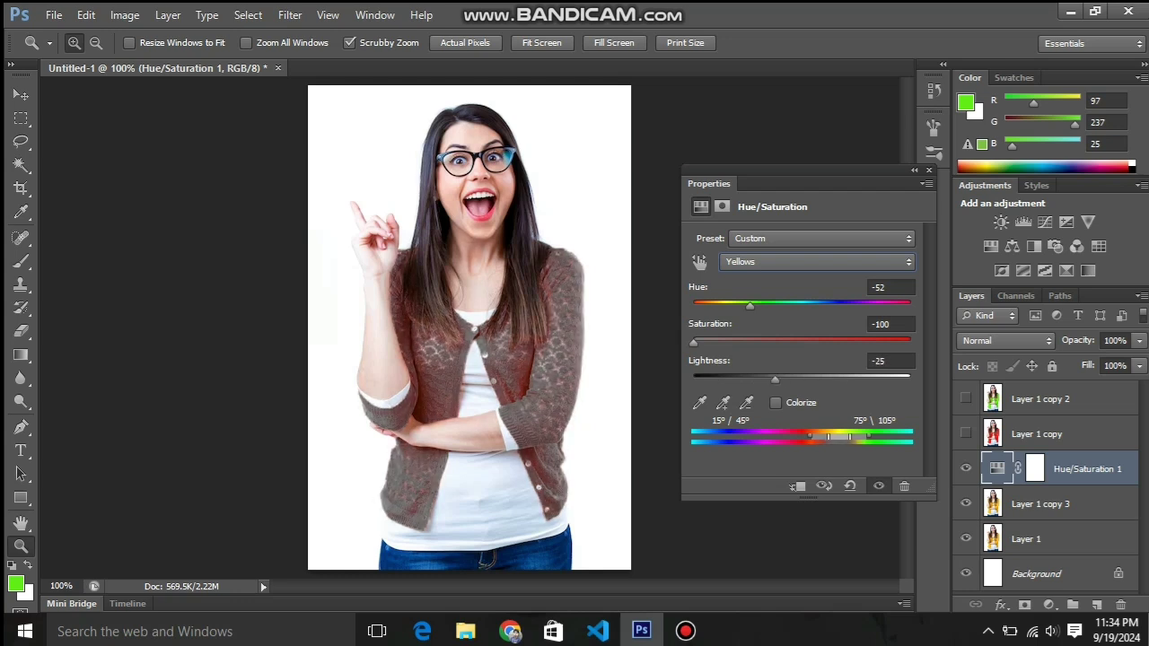
pyautogui.moveTo(749, 306)
pyautogui.mouseDown()
pyautogui.moveTo(693, 306)
pyautogui.moveTo(836, 306)
pyautogui.moveTo(820, 306)
pyautogui.mouseUp()
pyautogui.moveTo(692, 342)
pyautogui.mouseDown()
pyautogui.moveTo(805, 342)
pyautogui.moveTo(834, 306)
pyautogui.moveTo(909, 306)
pyautogui.moveTo(770, 306)
pyautogui.mouseUp()
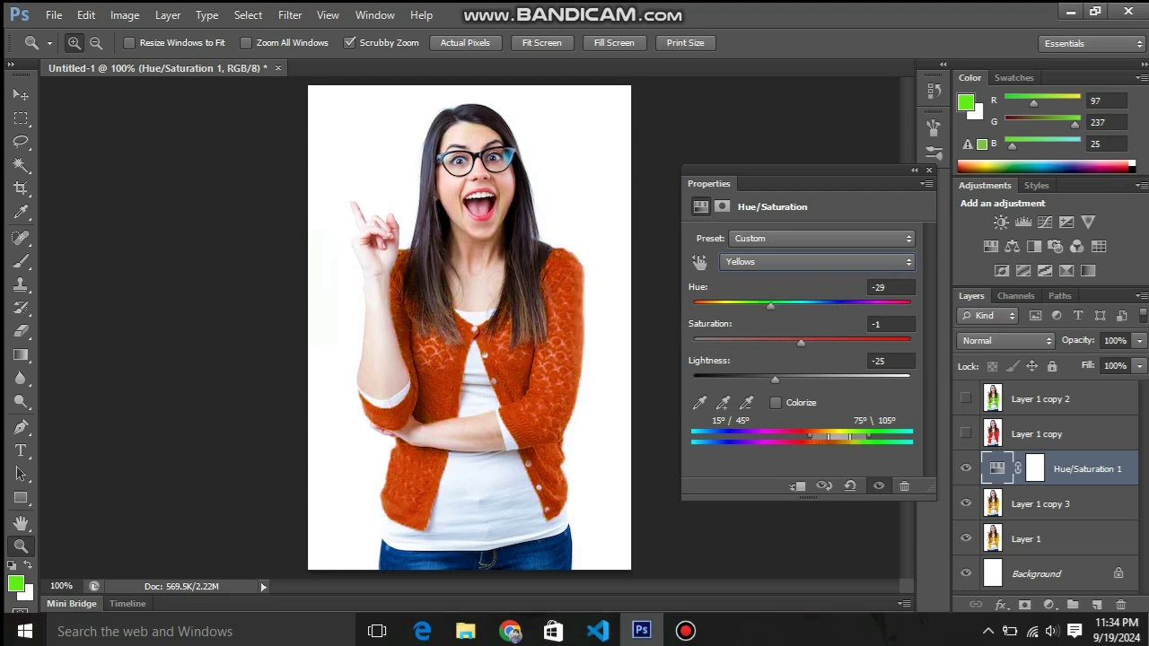
# Step: Set the Yellows hue to -180 for a blue cardigan and also select Layer 1 copy 3
pyautogui.hotkey('alt', '2')
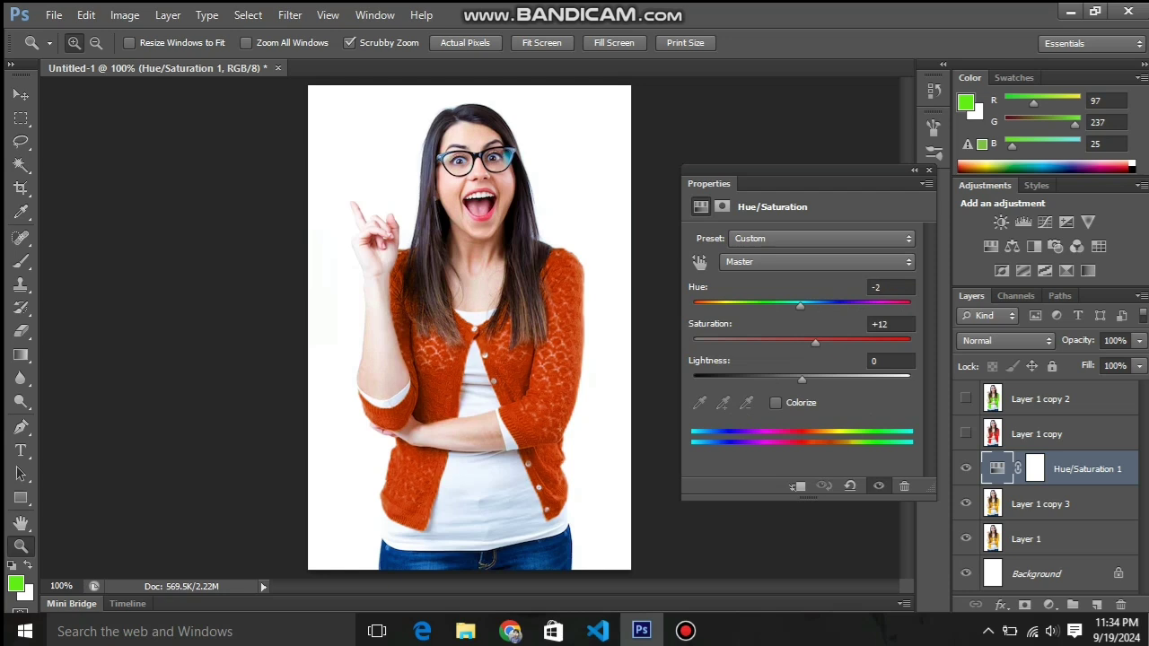
pyautogui.click(816, 261)
pyautogui.click(734, 309)
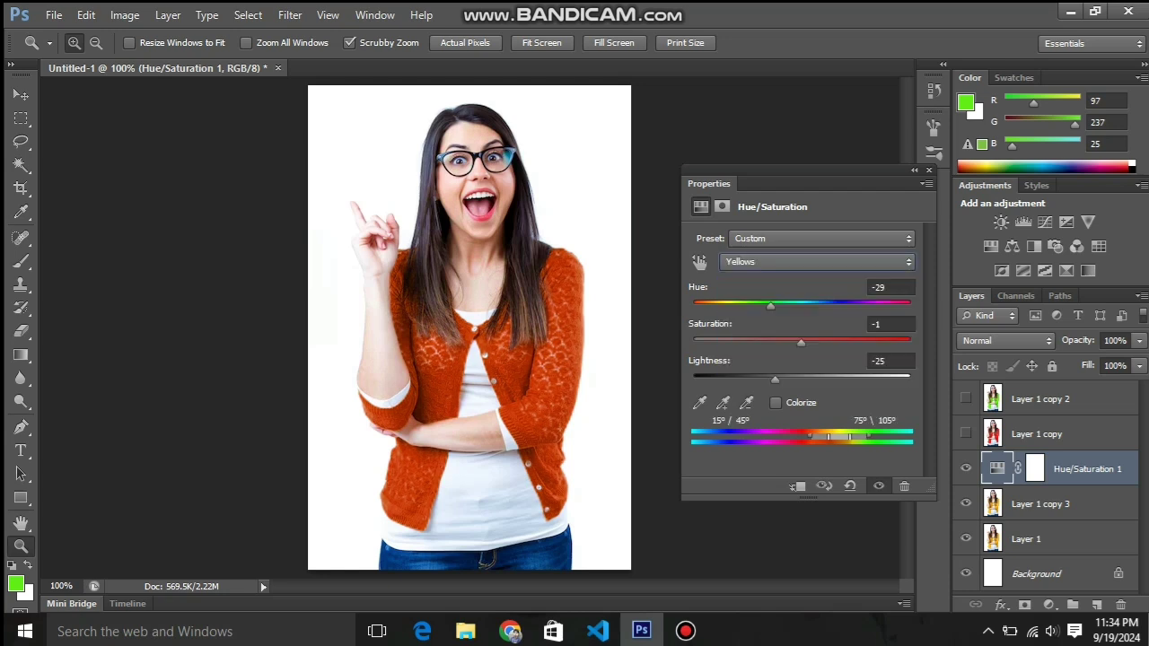
pyautogui.moveTo(770, 306); pyautogui.dragTo(694, 306)
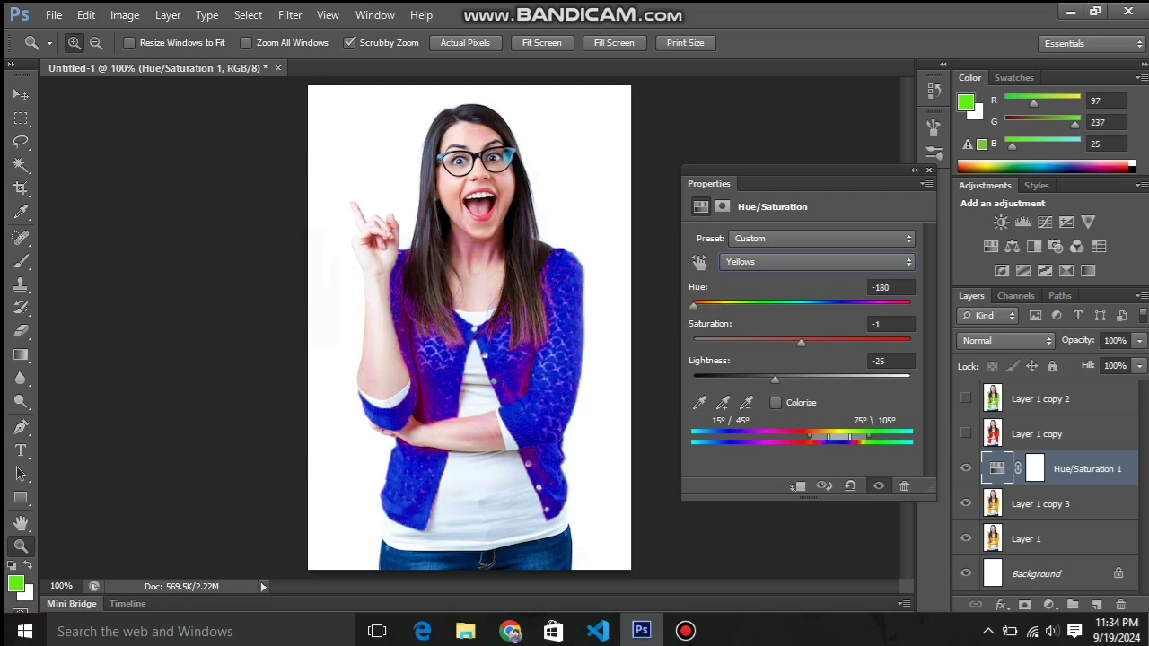
pyautogui.keyDown('shift'); pyautogui.click(1040, 504); pyautogui.keyUp('shift')
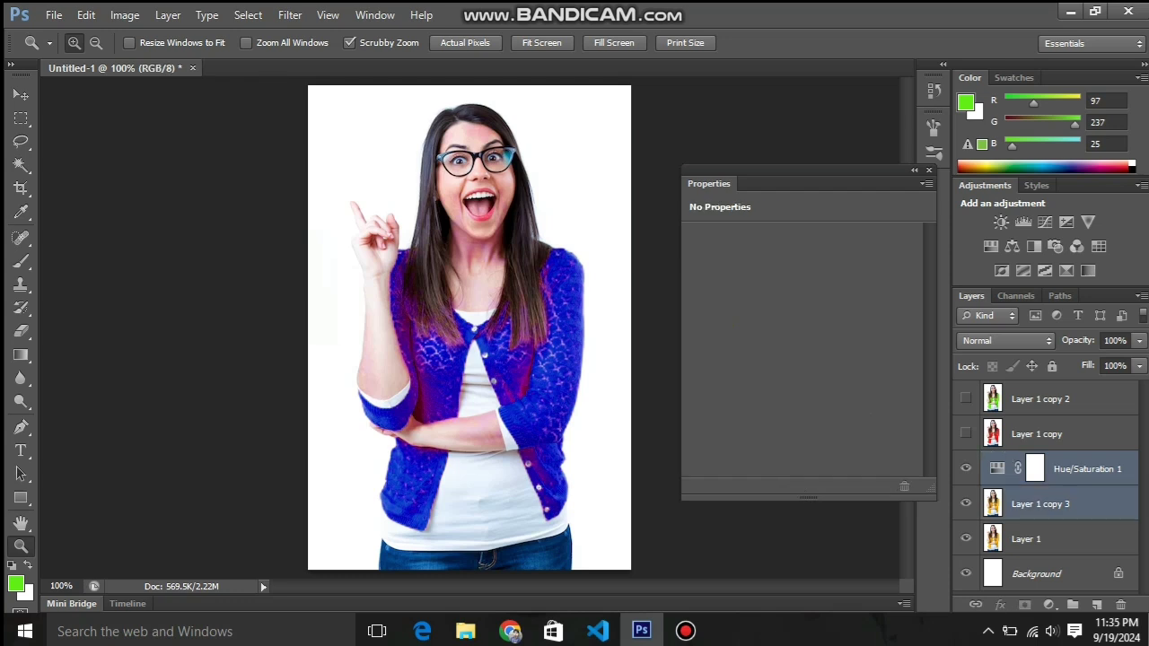
# Step: Duplicate the adjustment with its image layer and shift the copy's Reds hue to +17
pyautogui.hotkey('ctrl', 'j')
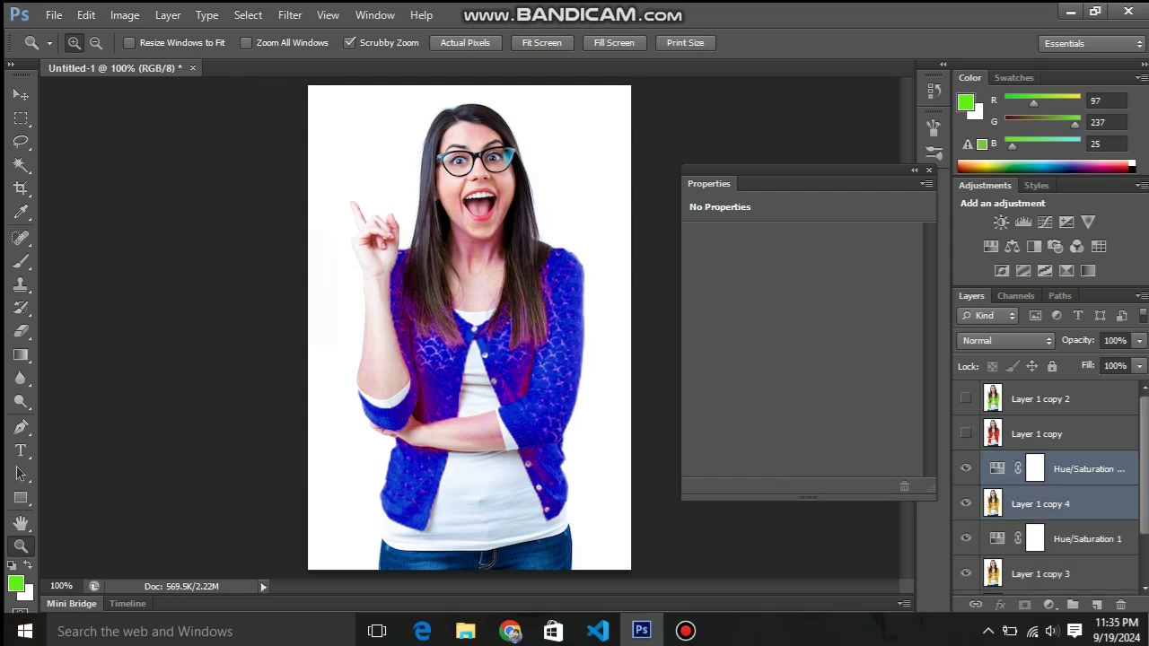
pyautogui.click(1035, 469)
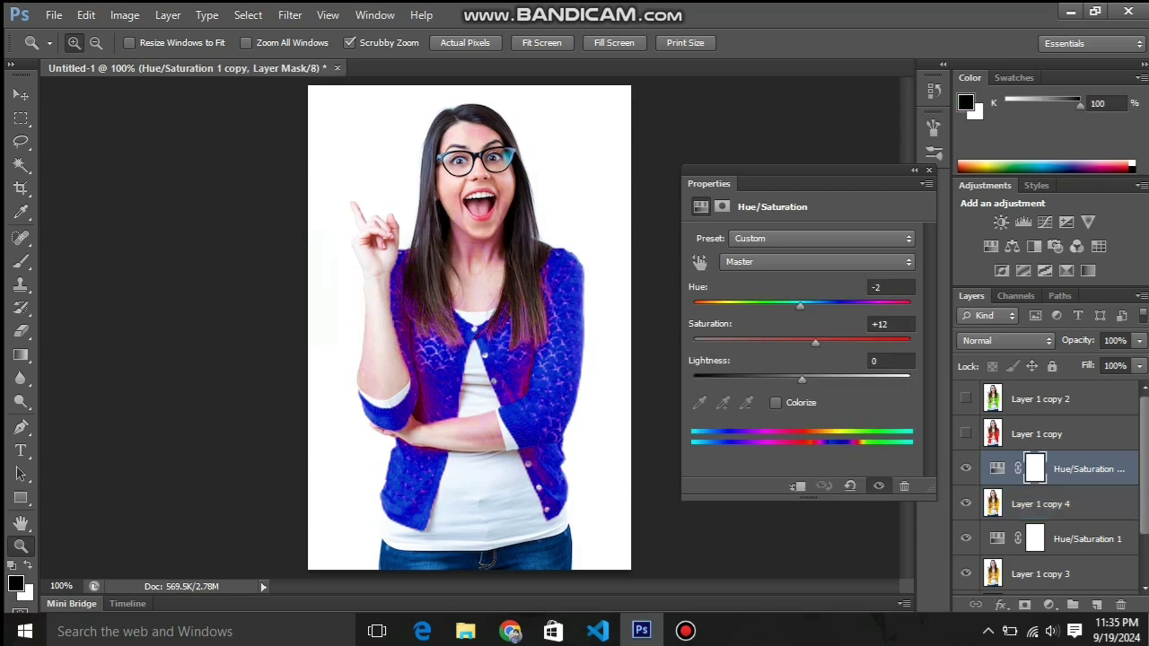
pyautogui.click(817, 261)
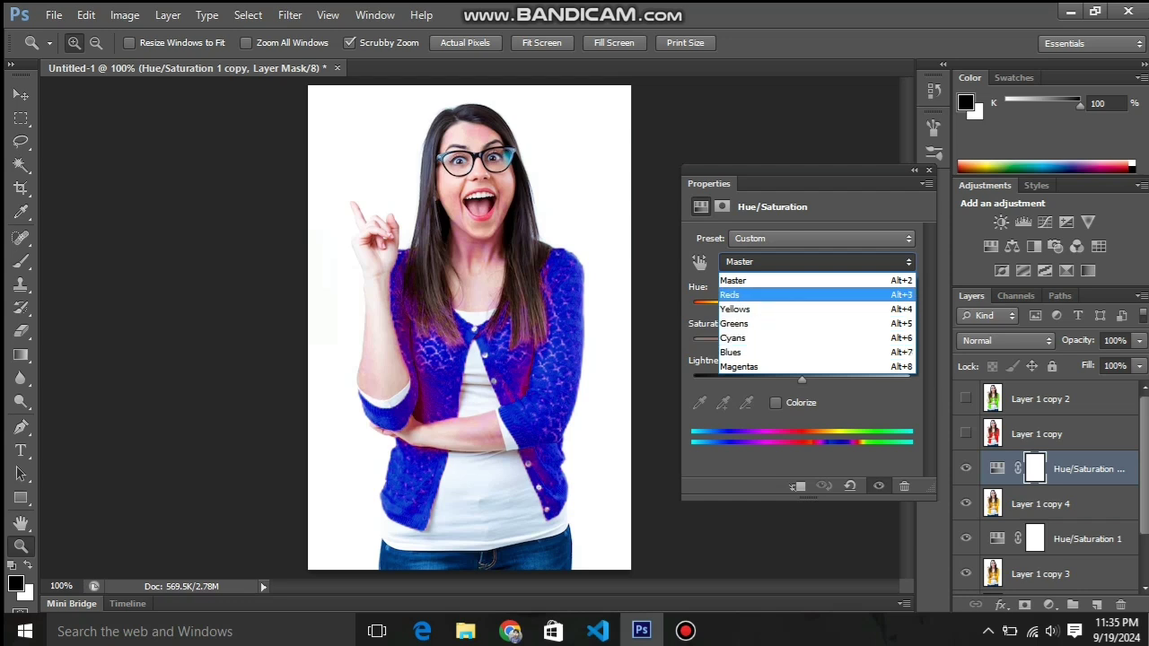
pyautogui.press('Return')
pyautogui.moveTo(801, 306); pyautogui.dragTo(820, 306)
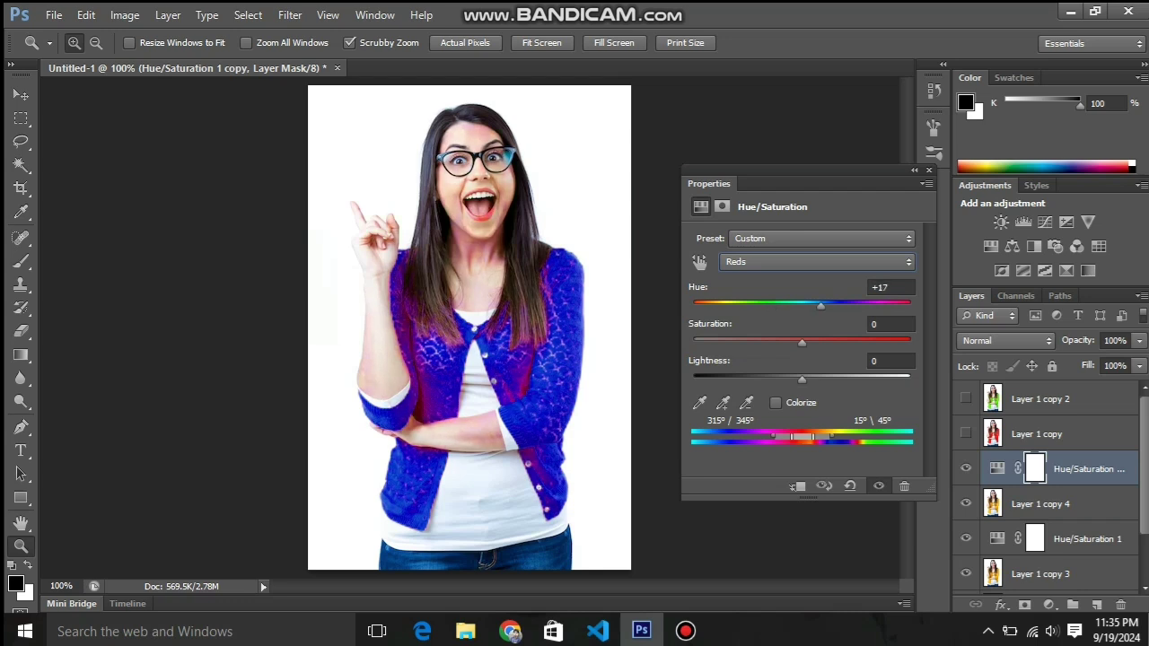
# Step: Try a Reds saturation of -17, then step back in history to before the duplication
pyautogui.click(823, 486)
pyautogui.click(850, 486)
pyautogui.hotkey('ctrl', 'z')
pyautogui.hotkey('ctrl', 'z')
pyautogui.moveTo(801, 342); pyautogui.dragTo(783, 342)
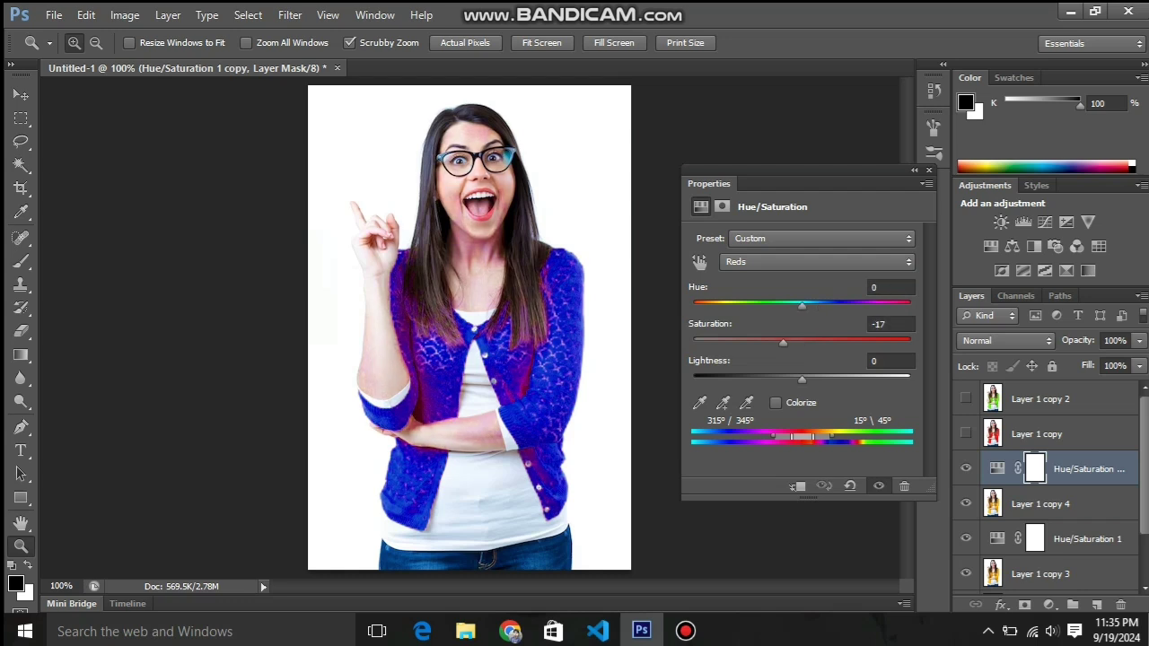
pyautogui.hotkey('ctrl', 'alt', 'z')
pyautogui.hotkey('ctrl', 'alt', 'z')
pyautogui.hotkey('ctrl', 'alt', 'z')
pyautogui.hotkey('ctrl', 'alt', 'z')
pyautogui.hotkey('ctrl', 'alt', 'z')
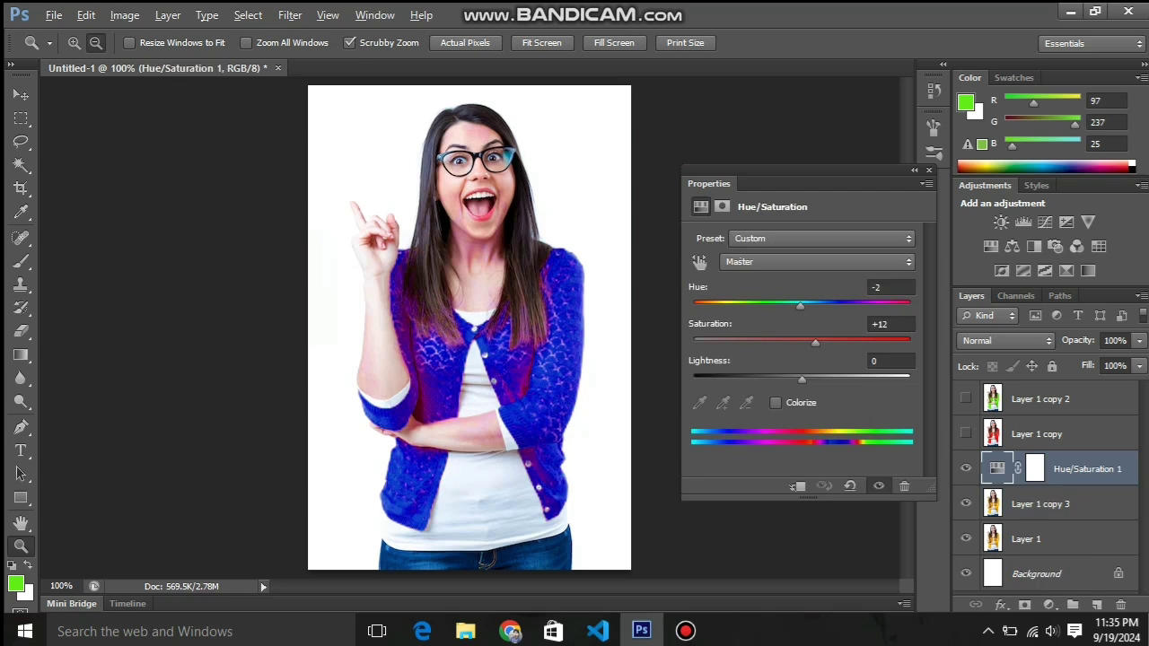
pyautogui.hotkey('ctrl', 'alt', 'z')
pyautogui.hotkey('ctrl', 'alt', 'z')
pyautogui.hotkey('ctrl', 'alt', 'z')
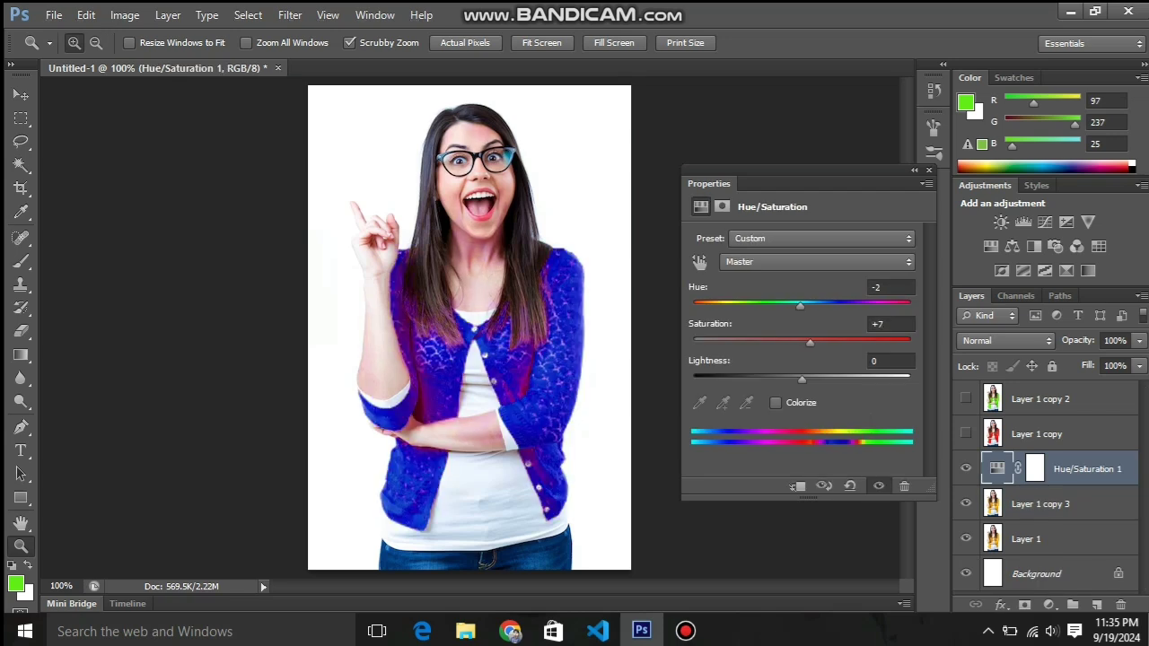
# Step: Give Hue/Saturation 1's Reds saturation -29 and lightness -7, then collapse its Properties panel
pyautogui.click(817, 261)
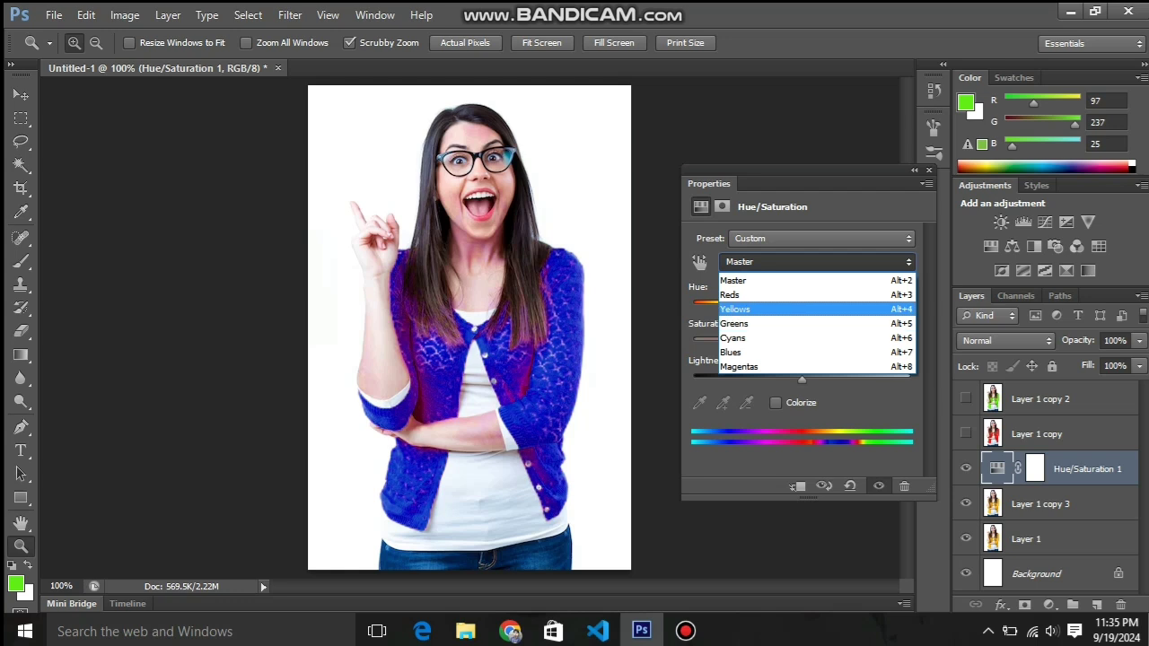
pyautogui.press('Up')
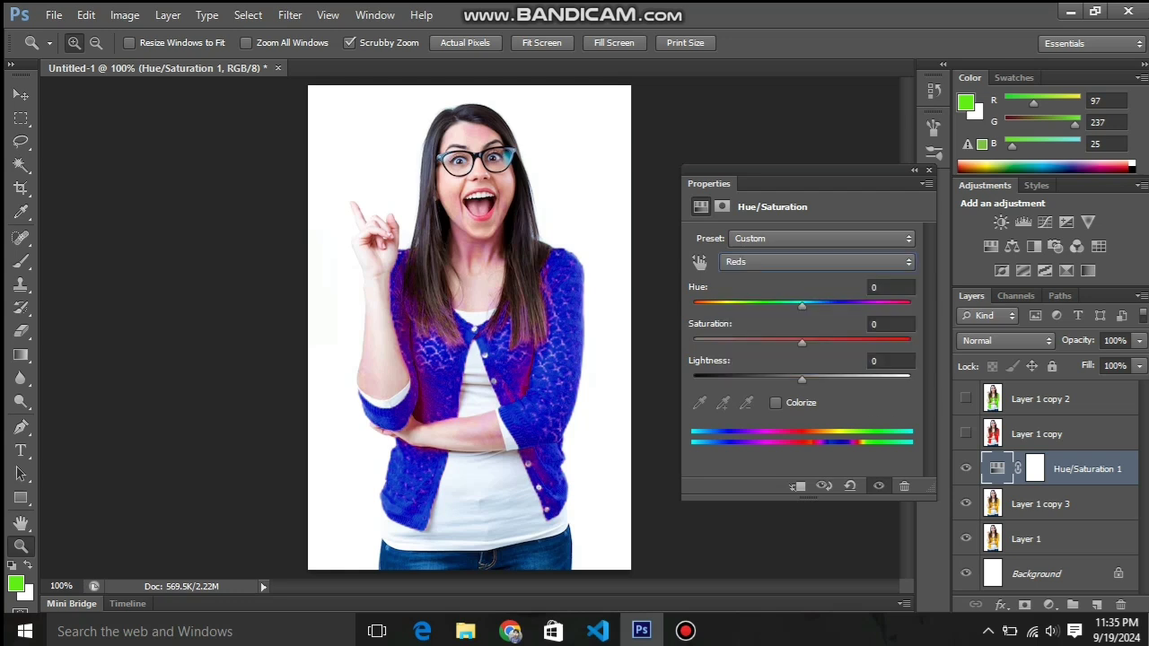
pyautogui.press('Return')
pyautogui.moveTo(801, 343); pyautogui.dragTo(770, 342)
pyautogui.moveTo(801, 378)
pyautogui.mouseDown()
pyautogui.moveTo(786, 378)
pyautogui.moveTo(796, 343)
pyautogui.mouseUp()
pyautogui.click(915, 170)
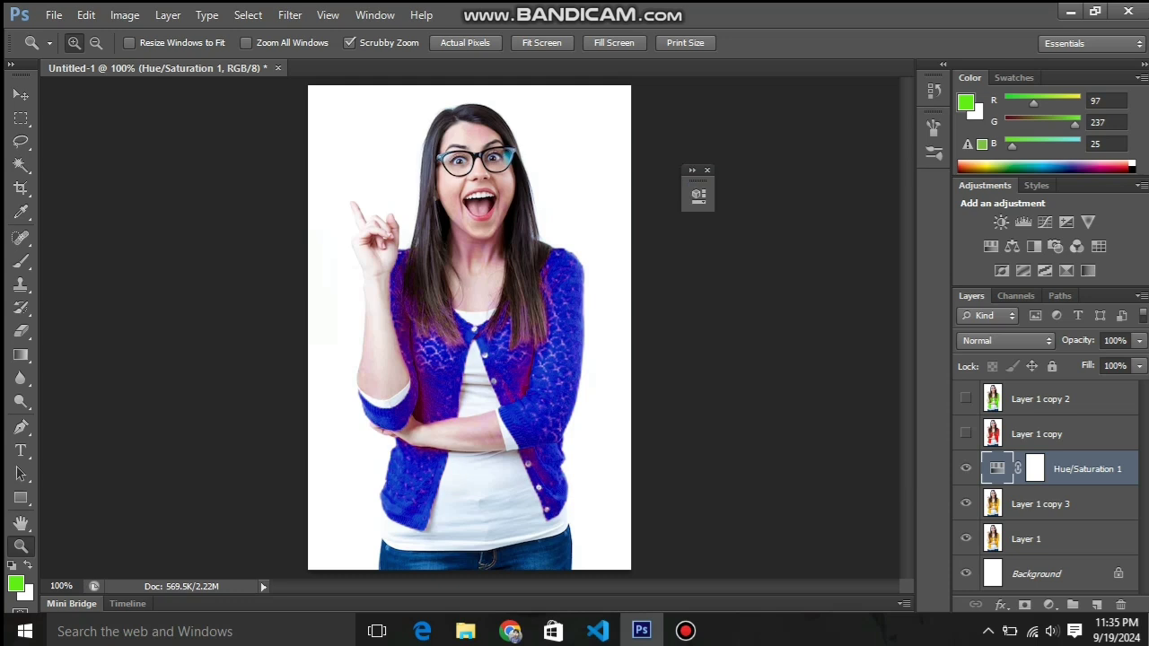
# Step: Zoom in on the jacket, return to 50%, and toggle the blue Hue/Saturation 1 variant on and off
pyautogui.click(589, 384)
pyautogui.hotkey('ctrl', '-')
pyautogui.hotkey('ctrl', '-')
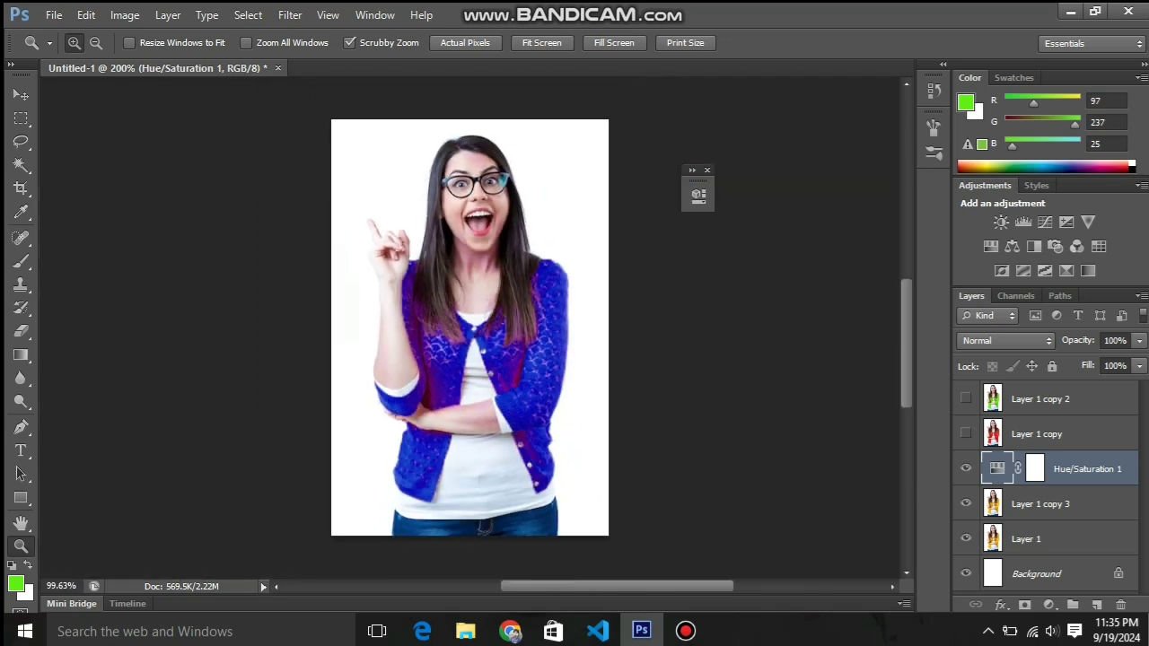
pyautogui.hotkey('ctrl', '-')
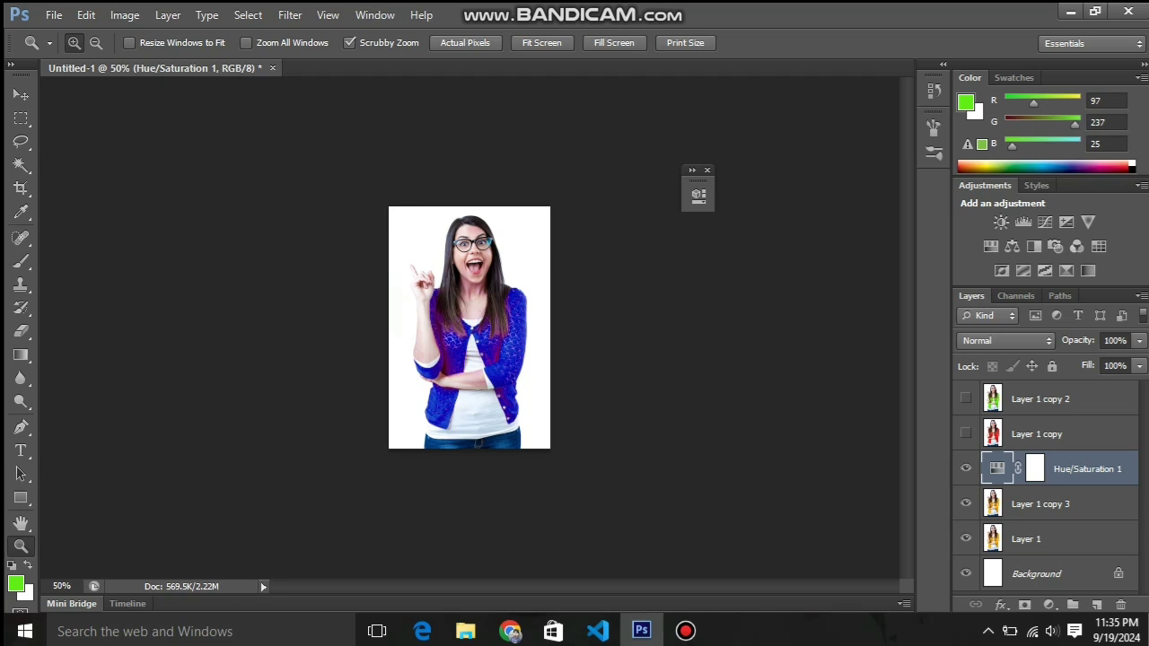
pyautogui.click(966, 468)
pyautogui.click(966, 468)
pyautogui.click(966, 469)
pyautogui.click(965, 468)
pyautogui.click(965, 468)
# Step: Compare the red, green and blue variants, leave all hidden, and select Layer 1 copy 3
pyautogui.click(966, 433)
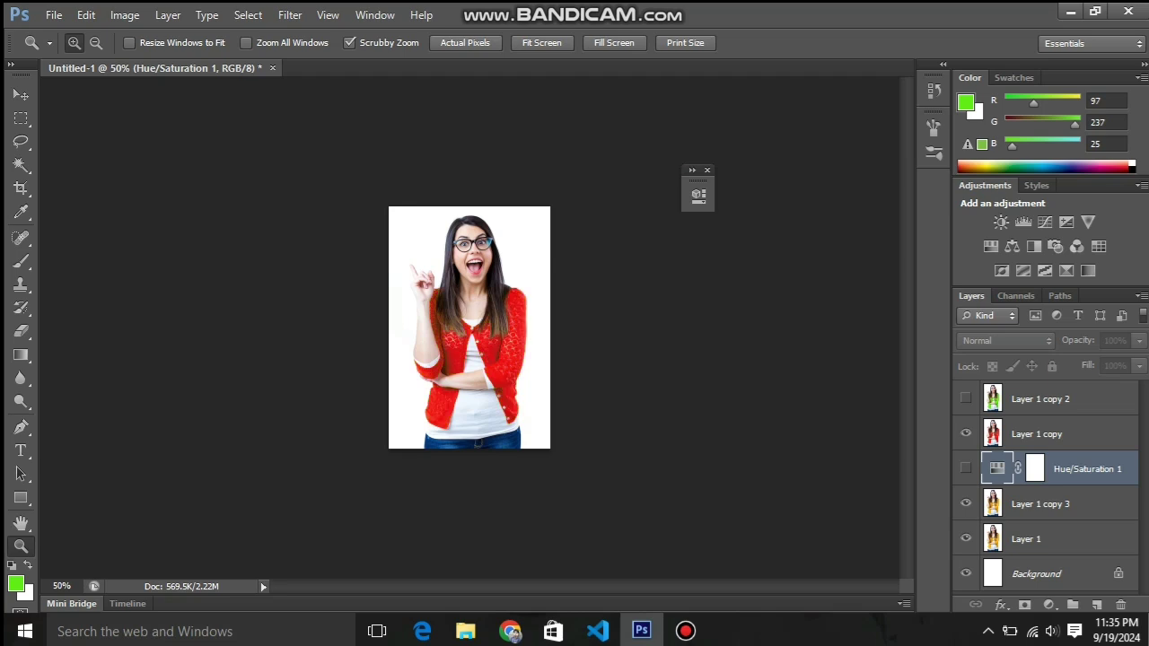
pyautogui.click(966, 433)
pyautogui.click(965, 399)
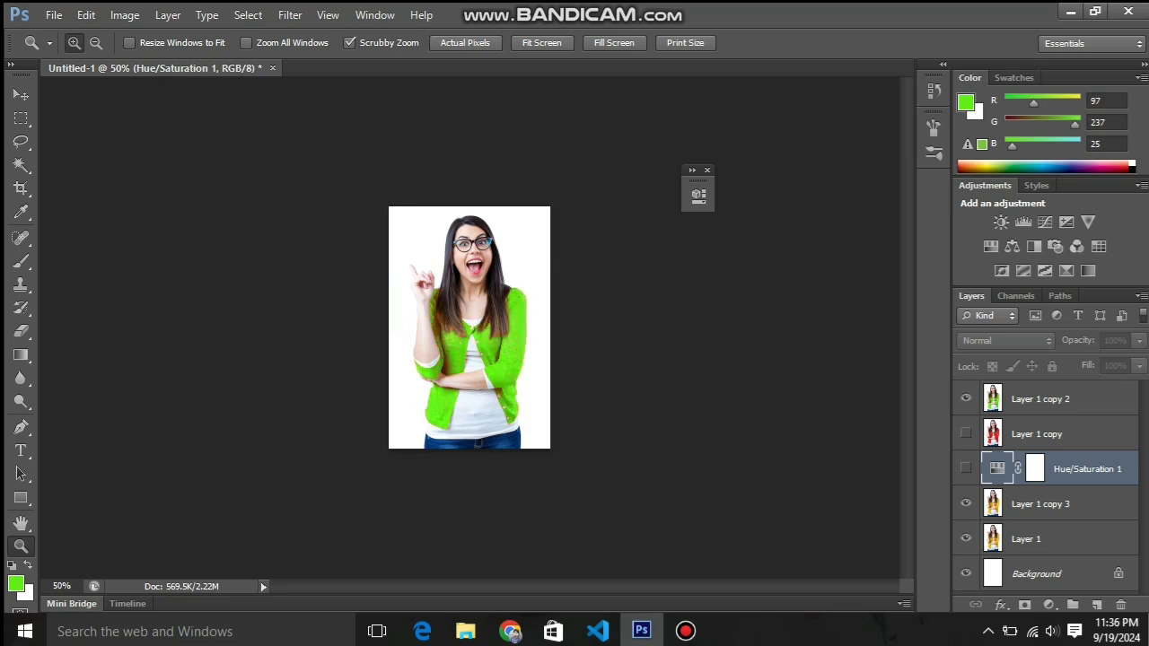
pyautogui.click(966, 399)
pyautogui.click(966, 469)
pyautogui.click(965, 469)
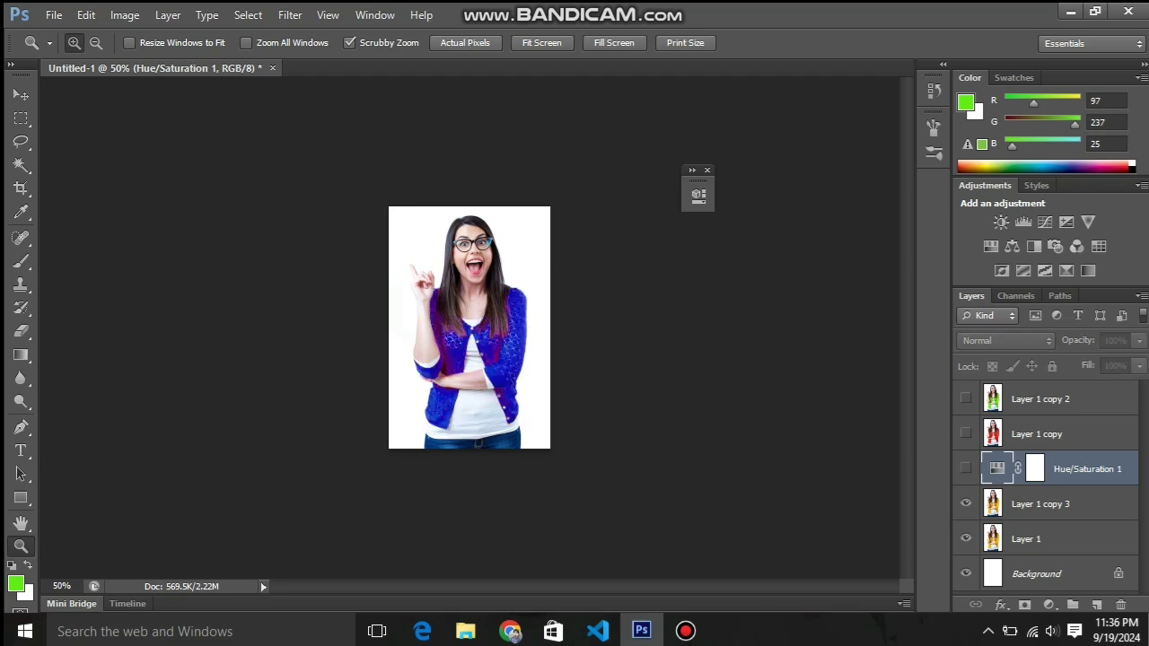
pyautogui.click(966, 468)
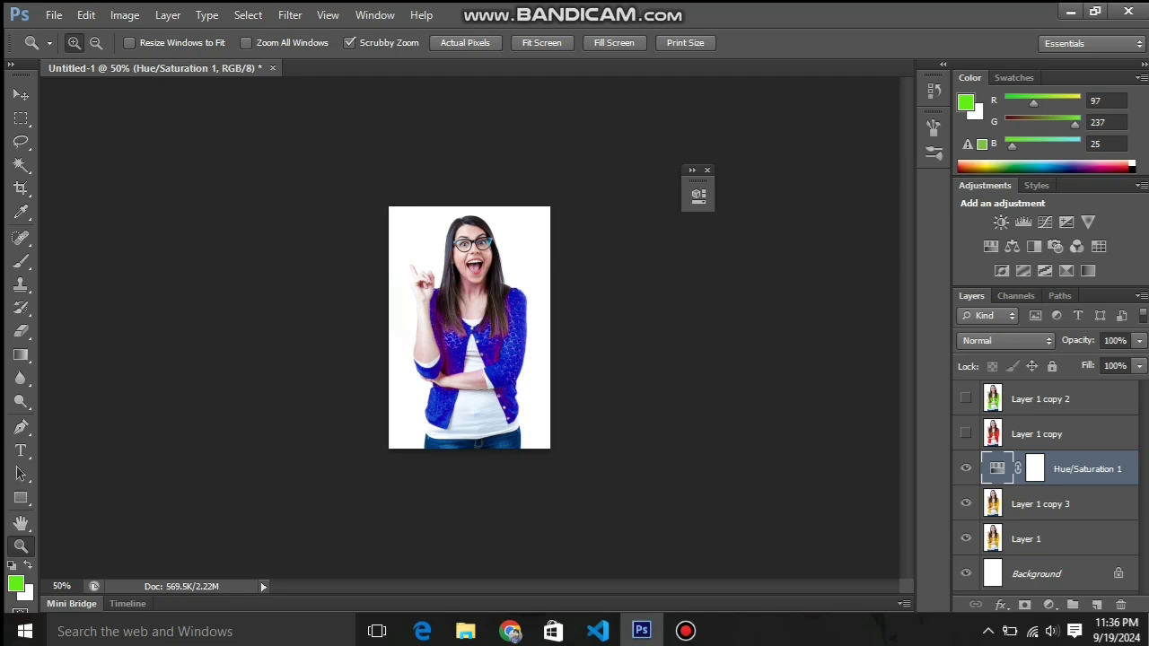
pyautogui.click(966, 468)
pyautogui.click(1040, 504)
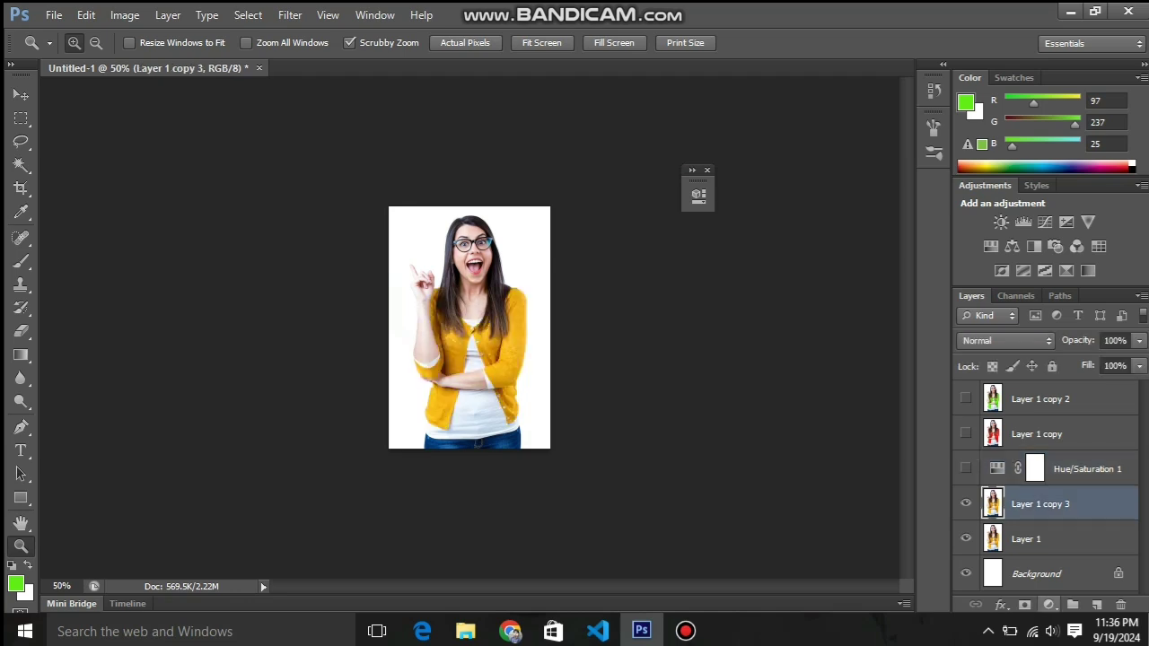
# Step: Add a Selective Color layer above Layer 1 copy 3, targeting Yellows with the Absolute method
pyautogui.click(1088, 270)
pyautogui.moveTo(451, 184); pyautogui.dragTo(709, 232)
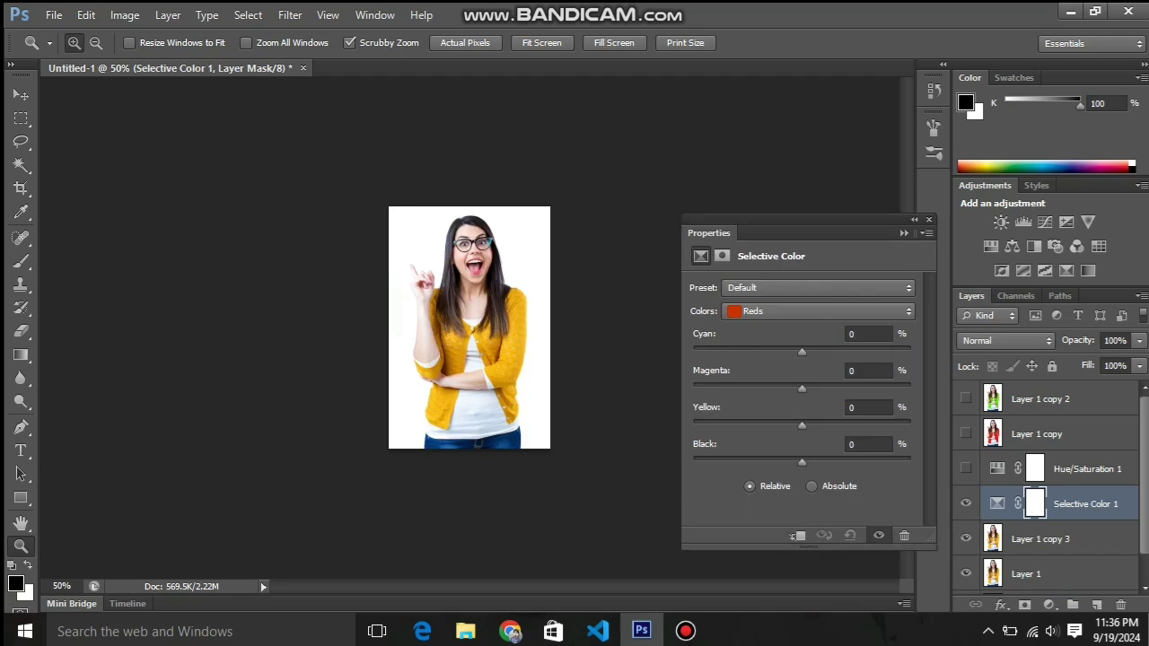
pyautogui.click(816, 311)
pyautogui.click(763, 344)
pyautogui.moveTo(802, 351); pyautogui.dragTo(737, 351)
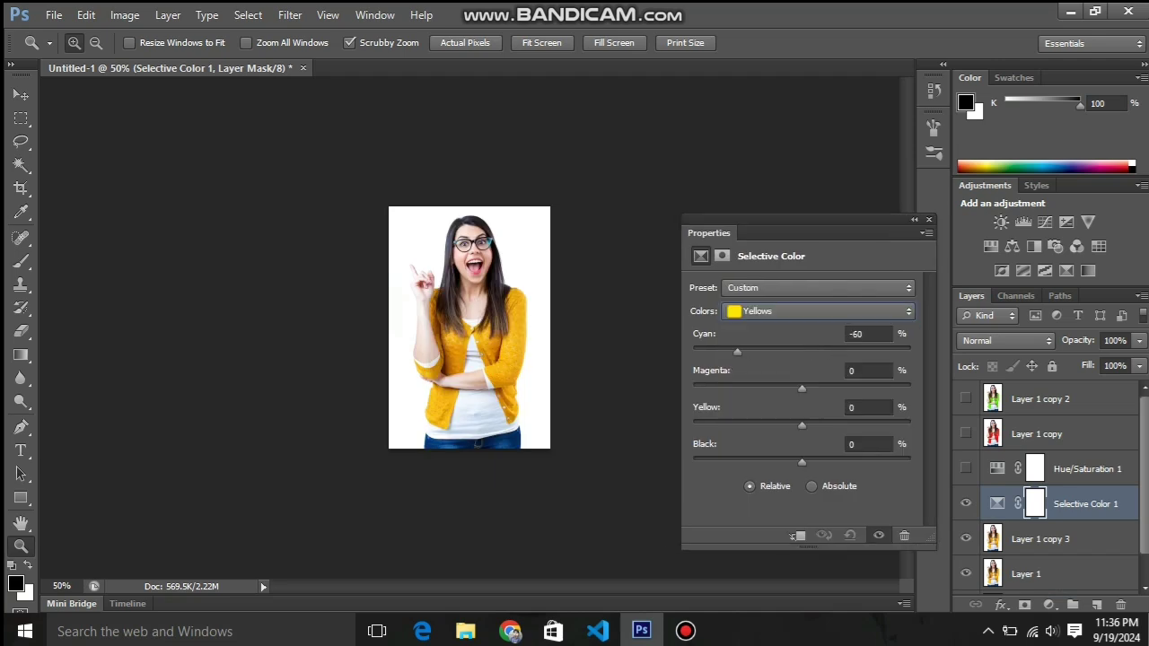
pyautogui.moveTo(801, 388); pyautogui.dragTo(896, 388)
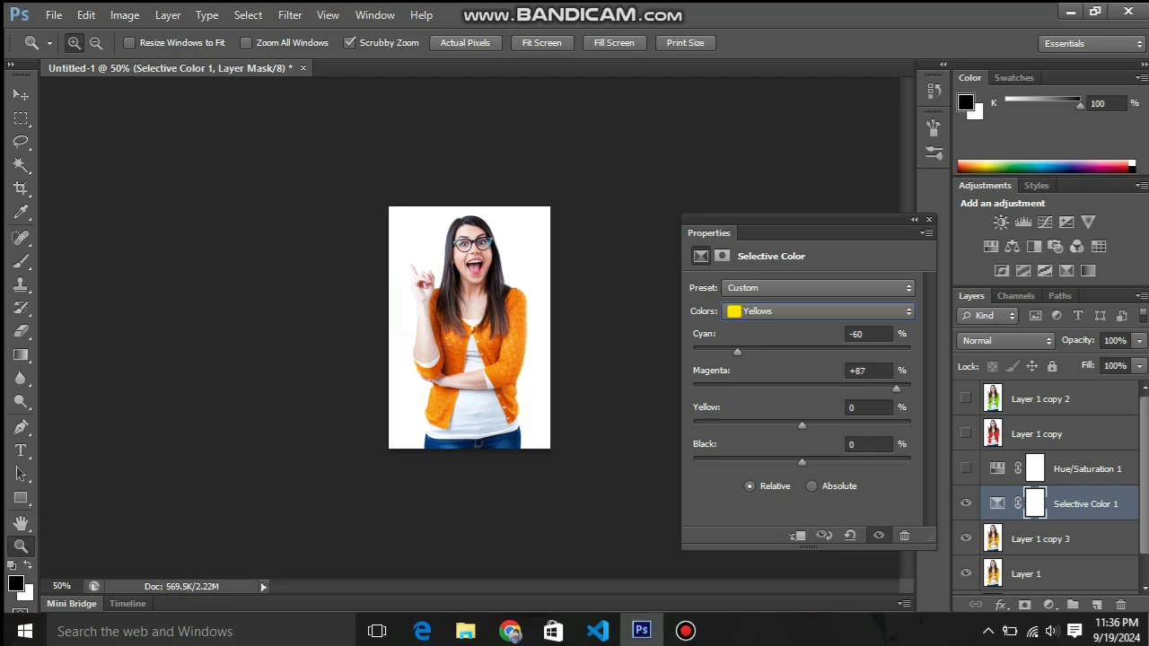
pyautogui.moveTo(802, 424)
pyautogui.mouseDown()
pyautogui.moveTo(867, 425)
pyautogui.moveTo(724, 424)
pyautogui.moveTo(837, 424)
pyautogui.mouseUp()
pyautogui.moveTo(802, 462)
pyautogui.mouseDown()
pyautogui.moveTo(737, 461)
pyautogui.moveTo(825, 461)
pyautogui.moveTo(805, 462)
pyautogui.mouseUp()
pyautogui.click(811, 486)
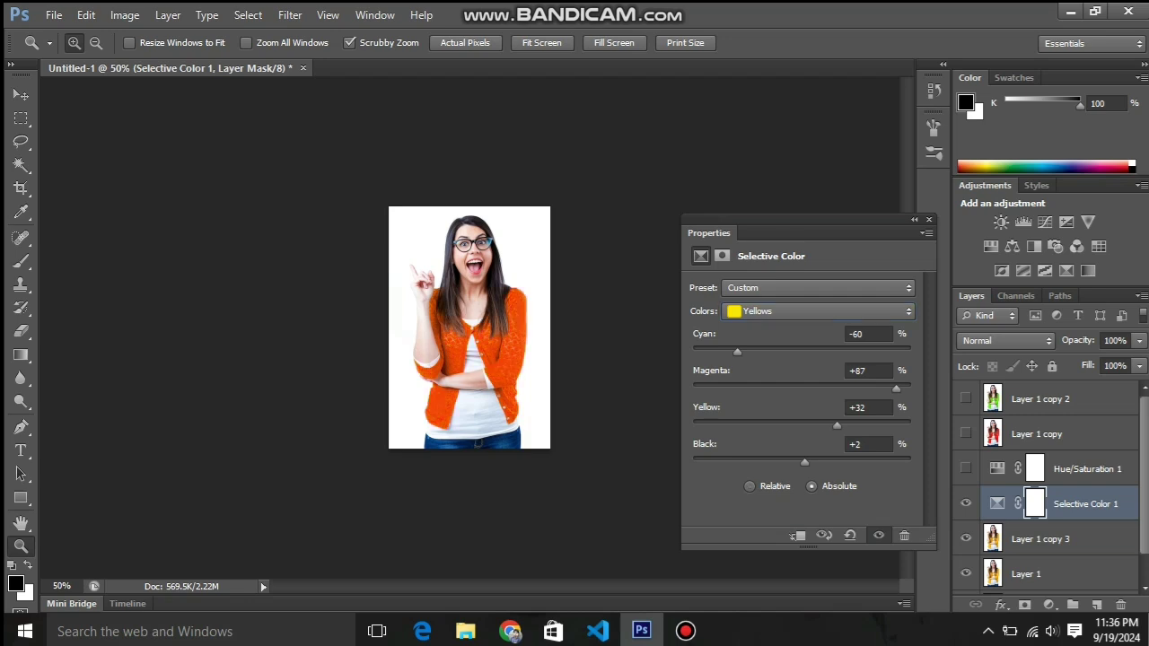
# Step: Tune the Yellows to Cyan +54, Magenta +95, Yellow +100, Black -25, keeping Absolute
pyautogui.moveTo(804, 461)
pyautogui.mouseDown()
pyautogui.moveTo(823, 461)
pyautogui.moveTo(713, 461)
pyautogui.moveTo(774, 461)
pyautogui.mouseUp()
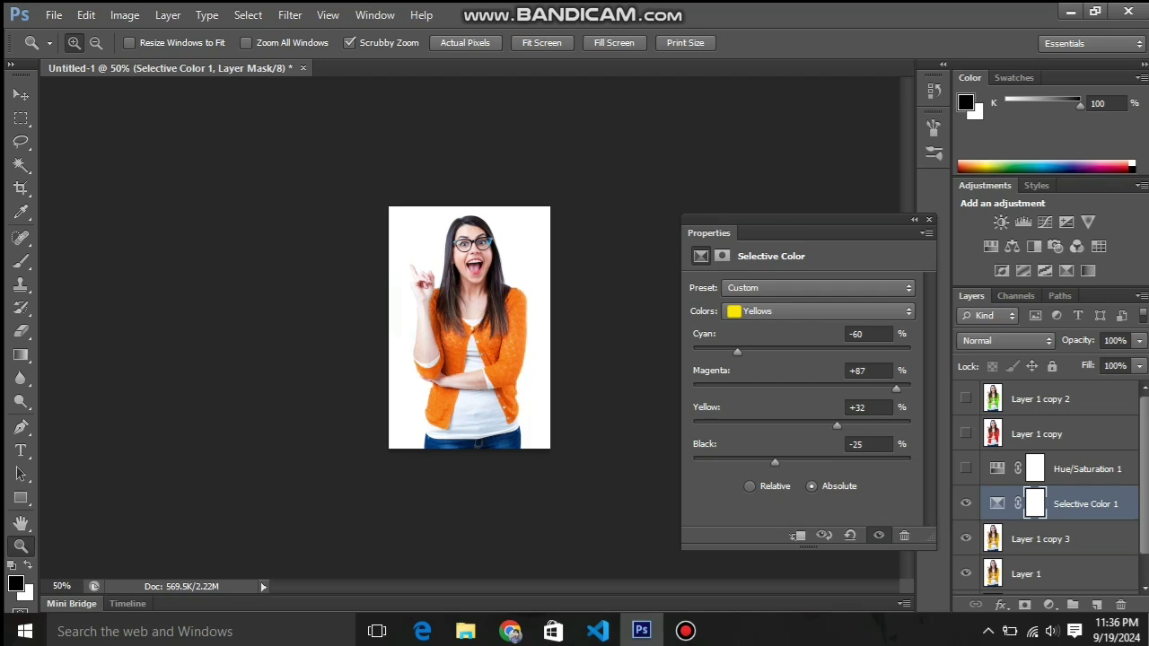
pyautogui.moveTo(737, 351); pyautogui.dragTo(860, 351)
pyautogui.moveTo(895, 388); pyautogui.dragTo(904, 388)
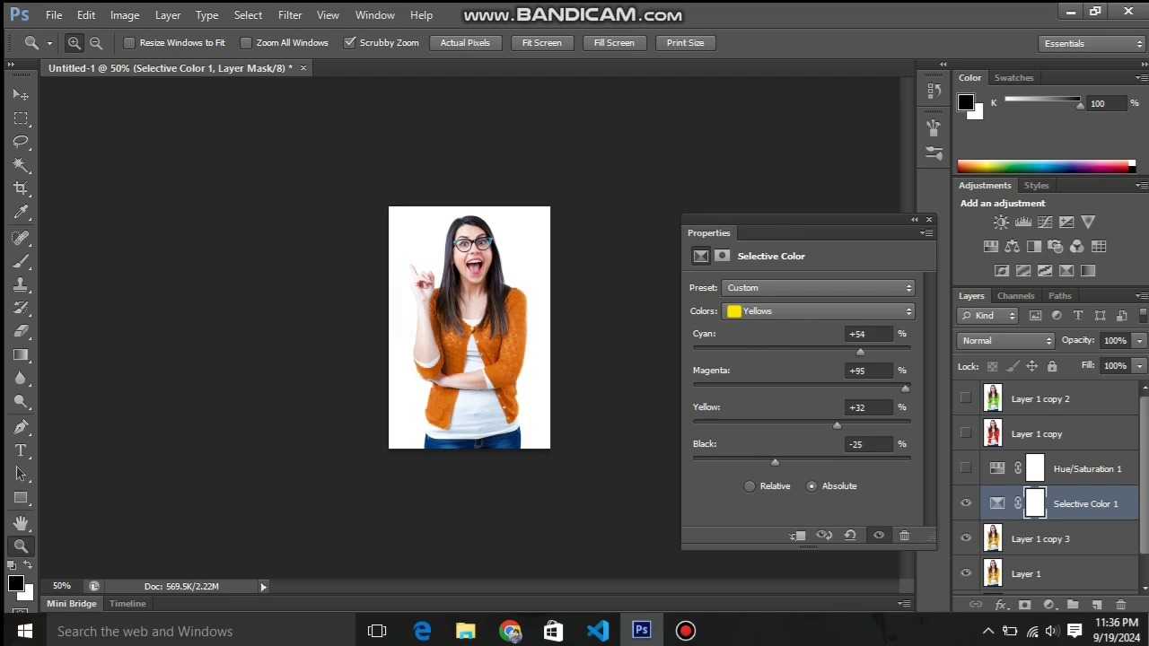
pyautogui.moveTo(835, 425)
pyautogui.mouseDown()
pyautogui.moveTo(692, 426)
pyautogui.moveTo(910, 425)
pyautogui.mouseUp()
pyautogui.click(749, 486)
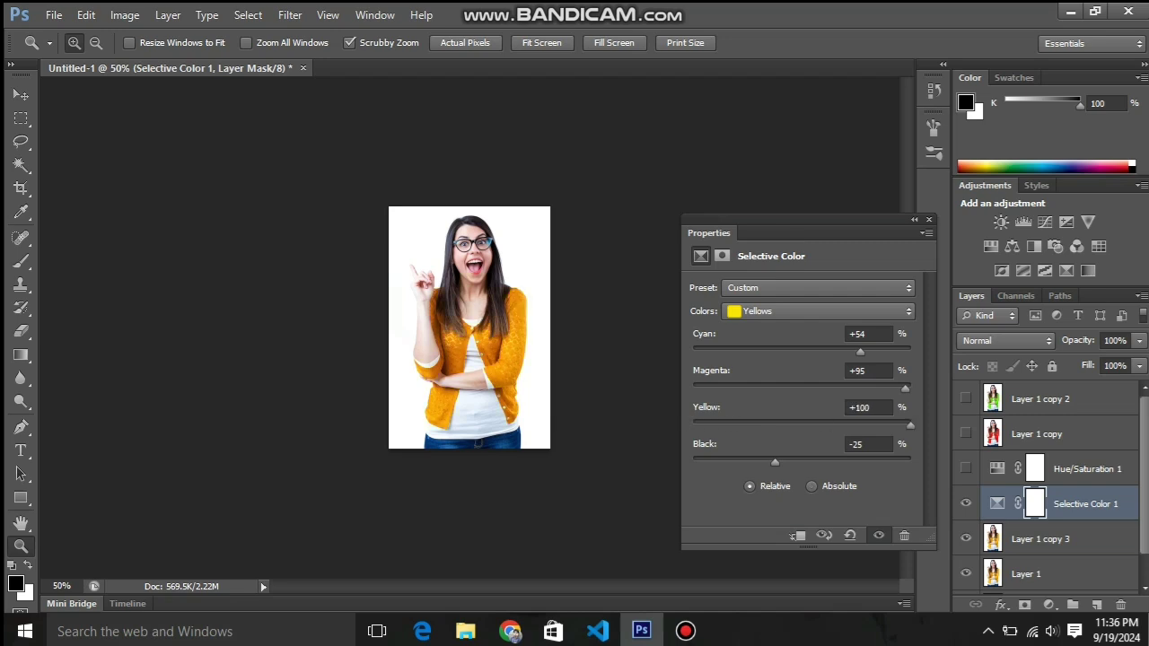
pyautogui.click(811, 485)
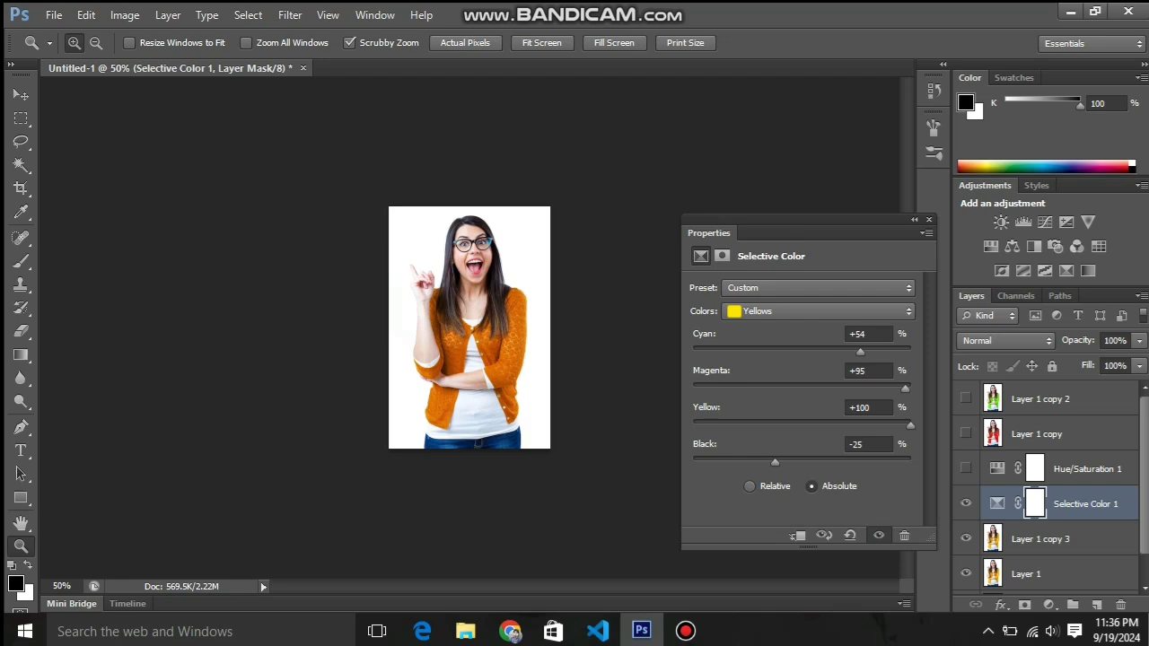
# Step: Hide Selective Color 1 and reselect Layer 1 copy 3
pyautogui.click(996, 504)
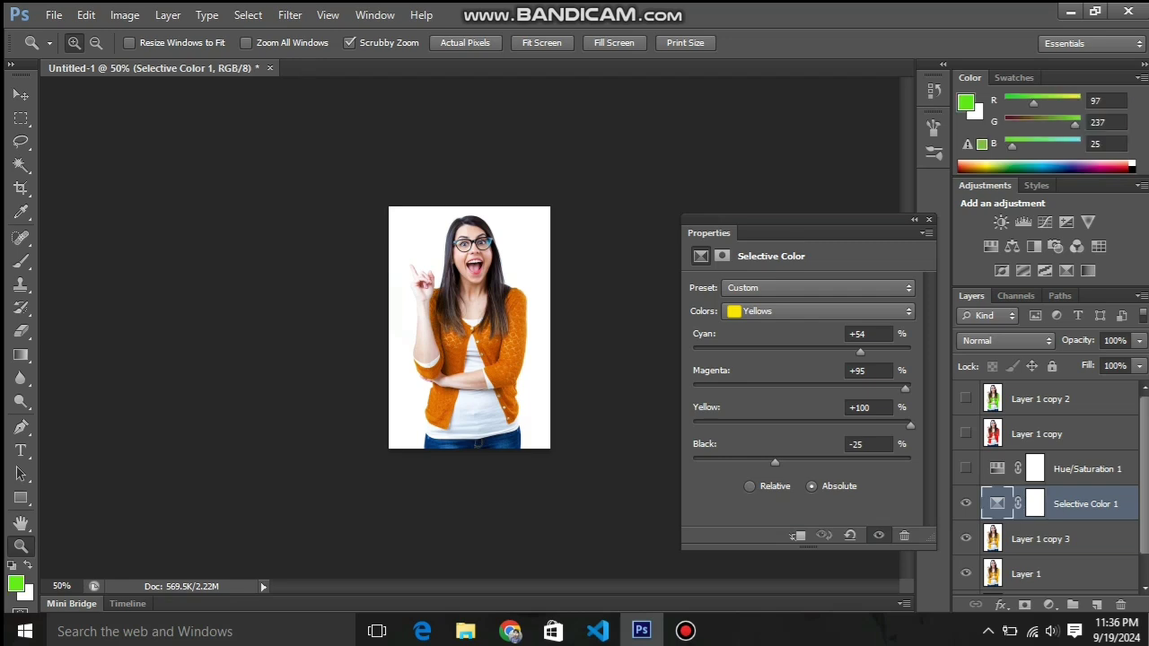
pyautogui.click(915, 219)
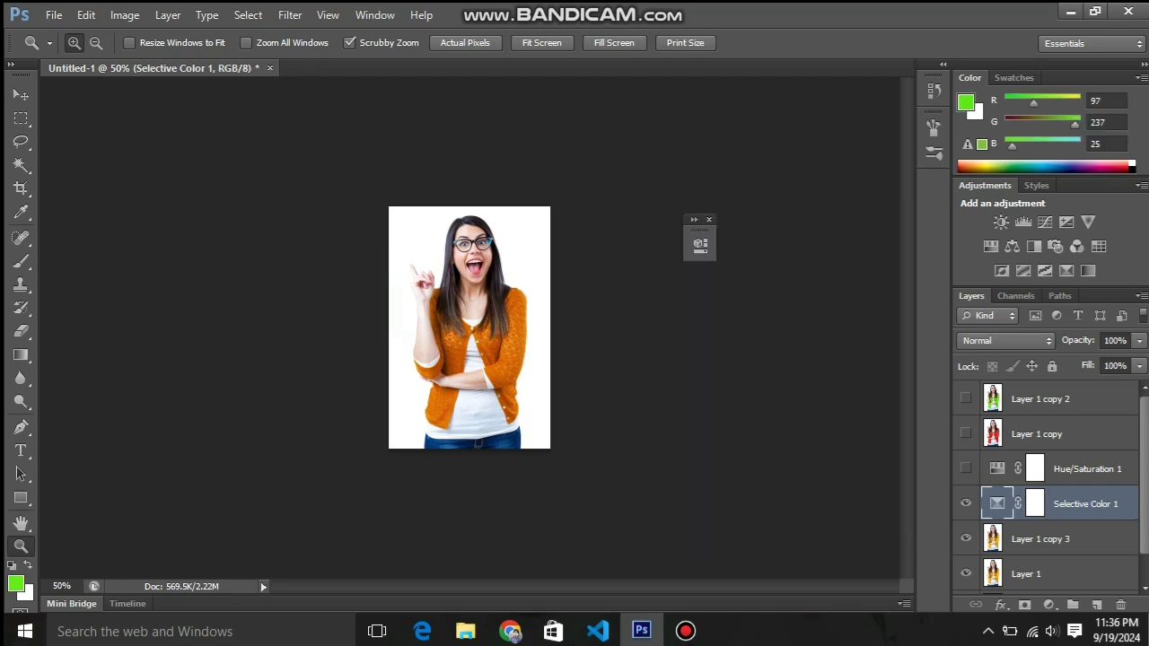
pyautogui.click(966, 503)
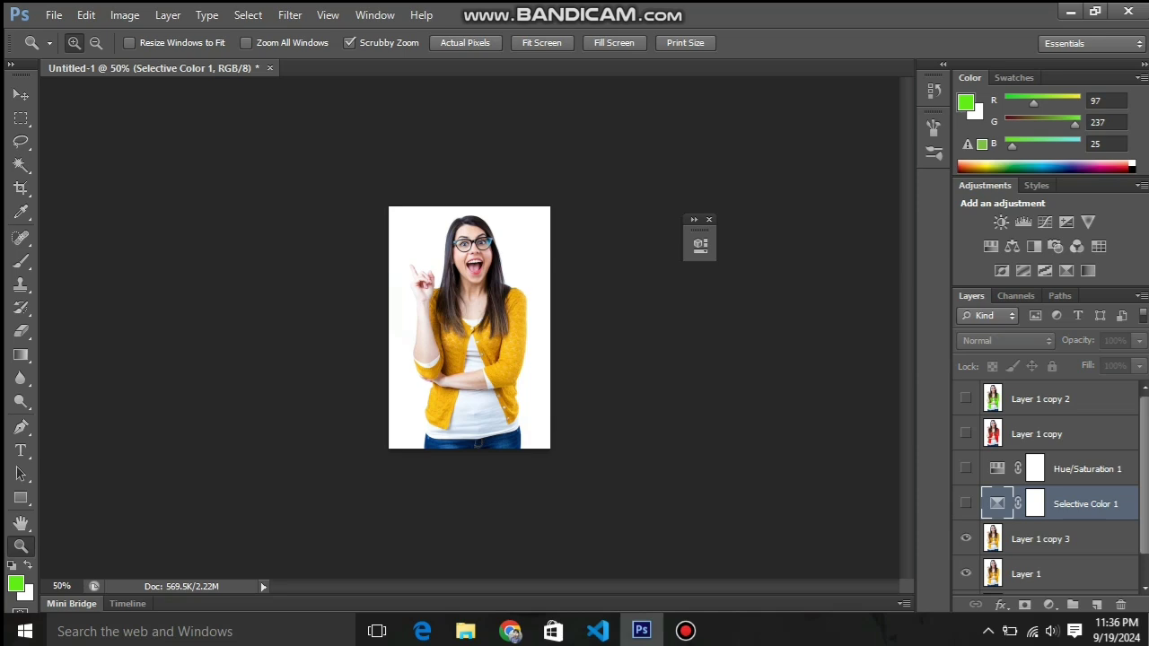
pyautogui.click(1041, 539)
pyautogui.click(1048, 604)
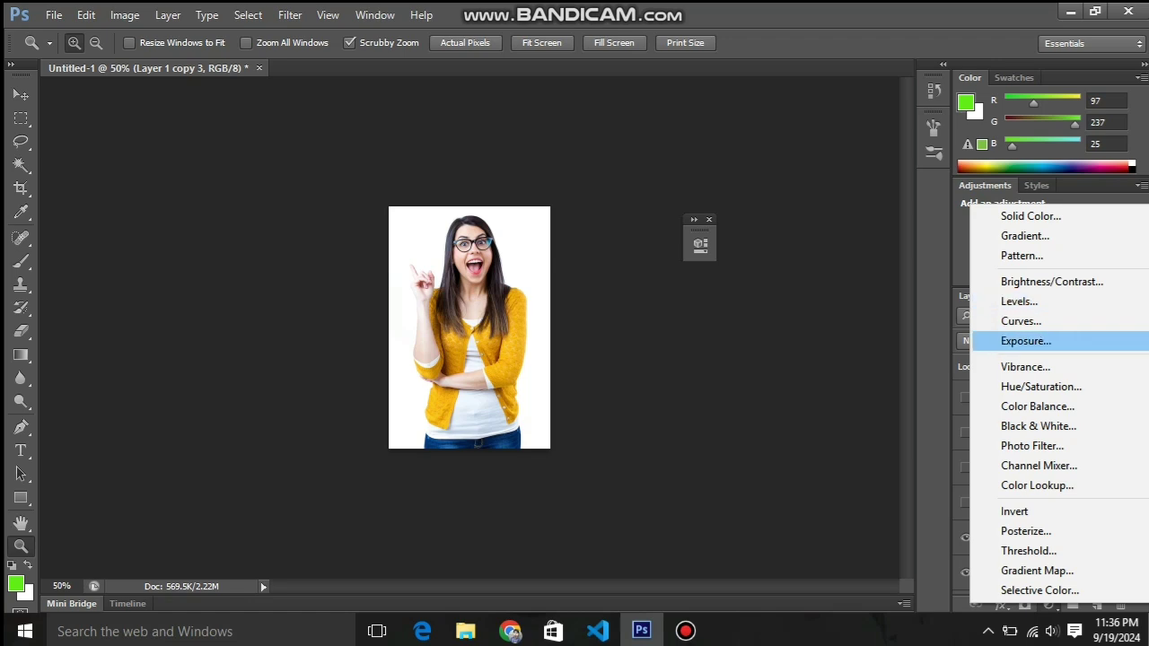
# Step: Add a Hue/Saturation 2 adjustment and set its edit range to Yellows
pyautogui.click(1041, 387)
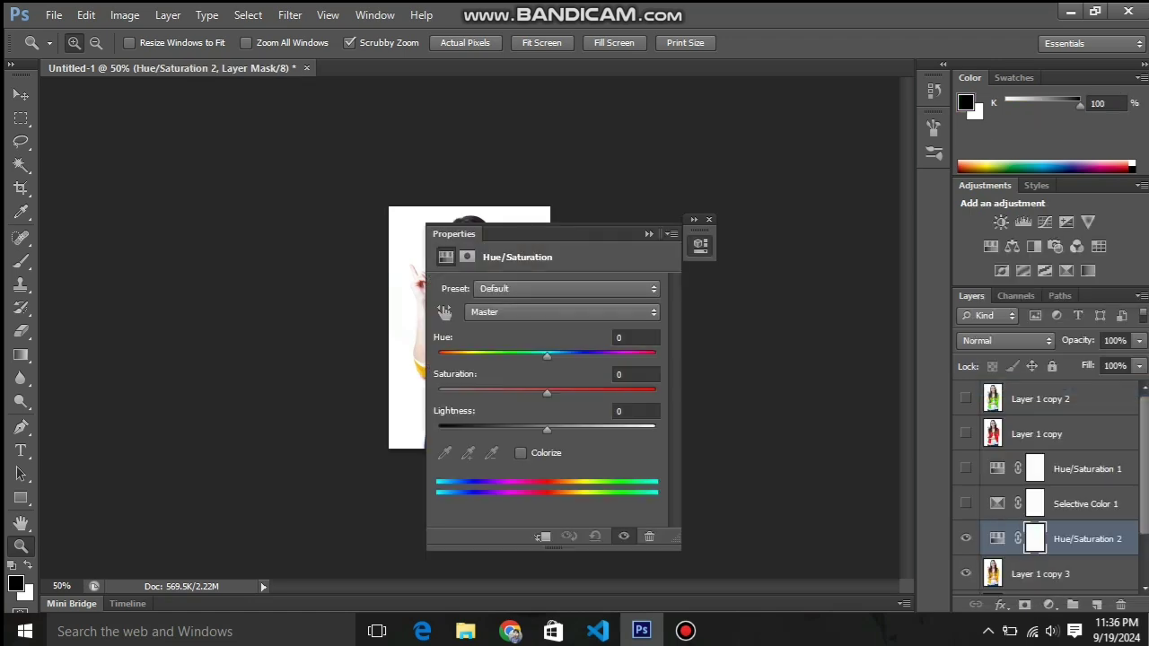
pyautogui.moveTo(503, 231); pyautogui.dragTo(752, 233)
pyautogui.click(731, 310)
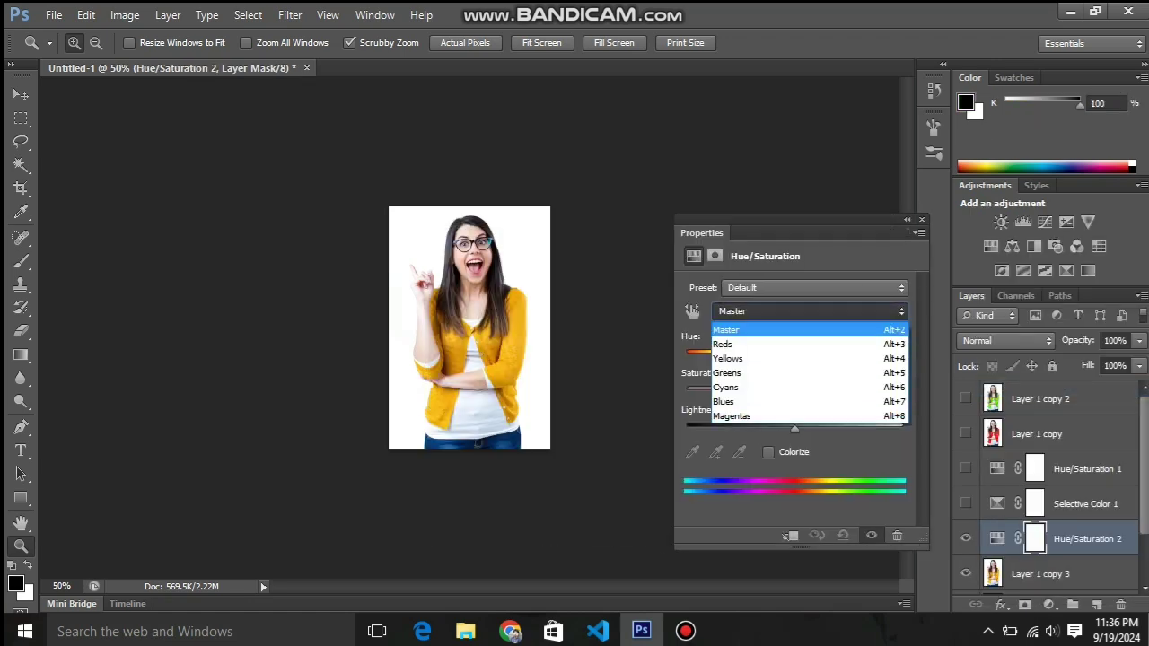
pyautogui.click(727, 358)
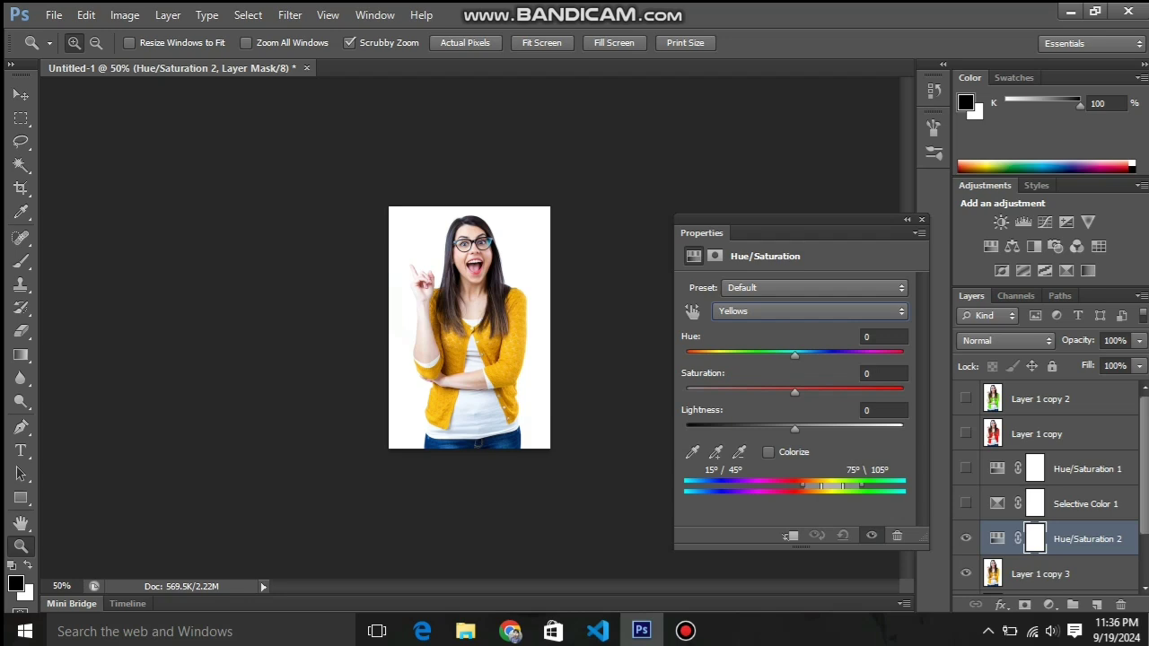
pyautogui.click(731, 311)
pyautogui.click(731, 311)
# Step: Set the Yellows to Hue -8 and Saturation -21, then hide Hue/Saturation 2
pyautogui.moveTo(794, 355); pyautogui.dragTo(847, 355)
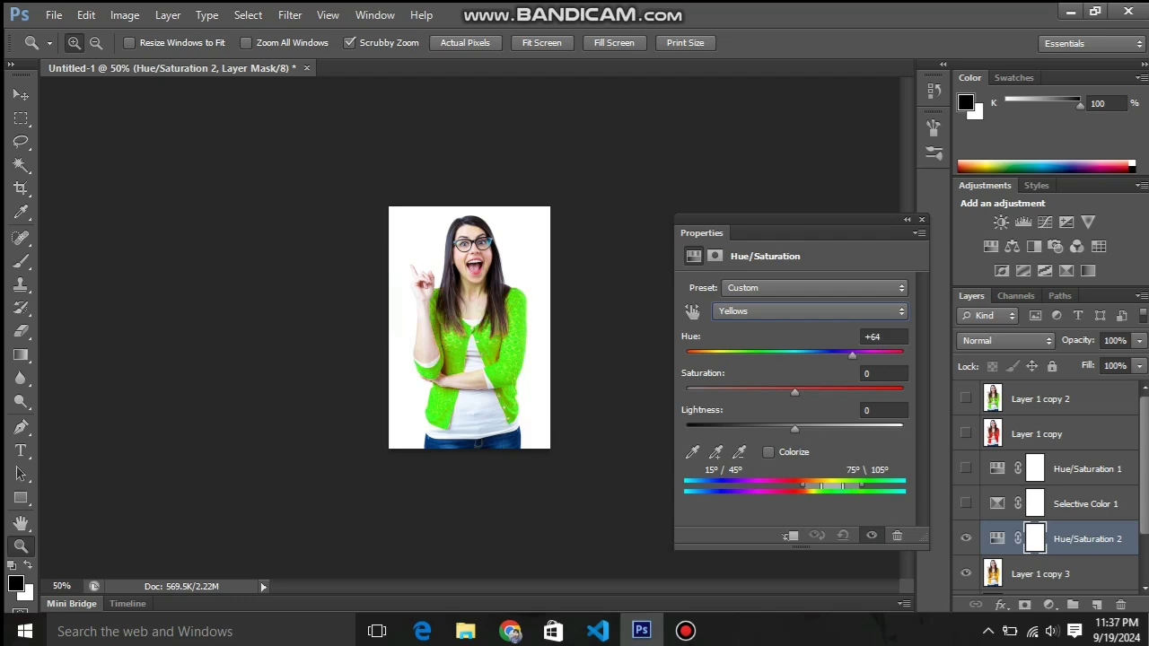
pyautogui.moveTo(847, 356); pyautogui.dragTo(851, 355)
pyautogui.moveTo(794, 392)
pyautogui.mouseDown()
pyautogui.moveTo(688, 392)
pyautogui.moveTo(772, 392)
pyautogui.mouseUp()
pyautogui.moveTo(851, 353)
pyautogui.mouseDown()
pyautogui.moveTo(700, 353)
pyautogui.moveTo(785, 354)
pyautogui.mouseUp()
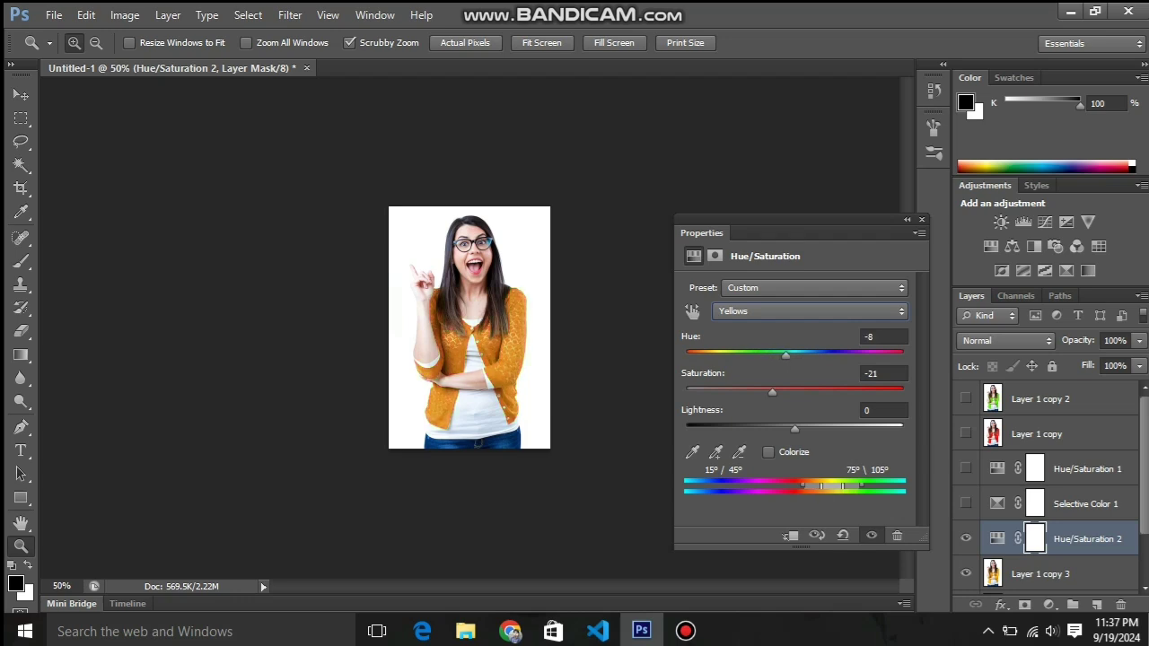
pyautogui.click(715, 452)
pyautogui.click(966, 538)
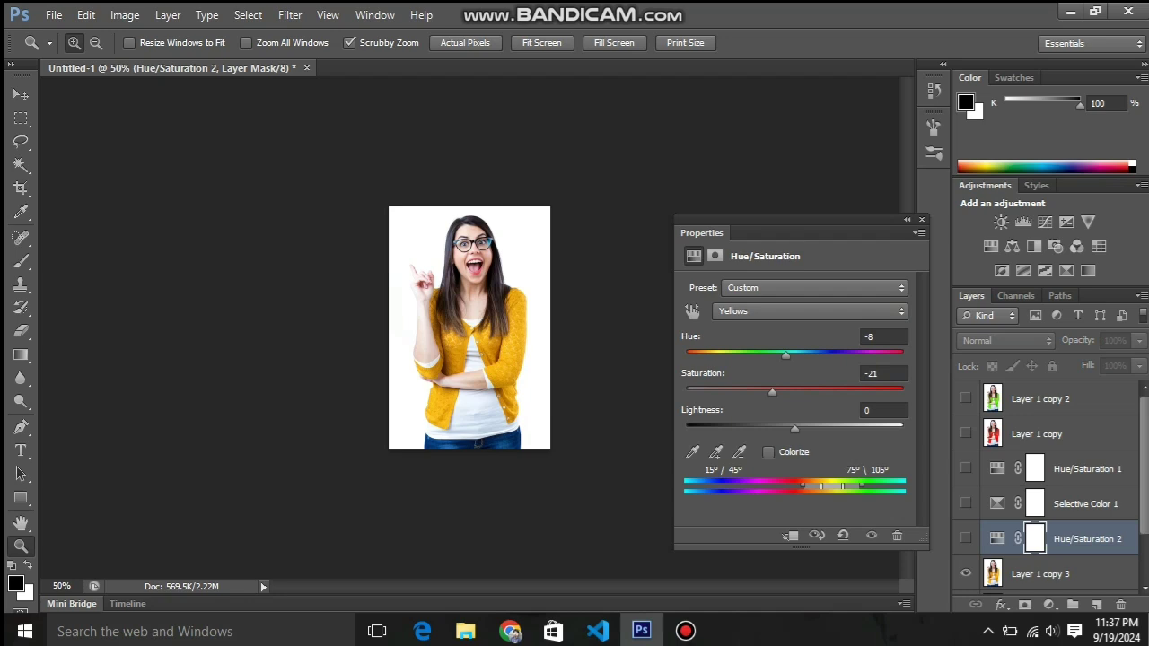
pyautogui.click(54, 15)
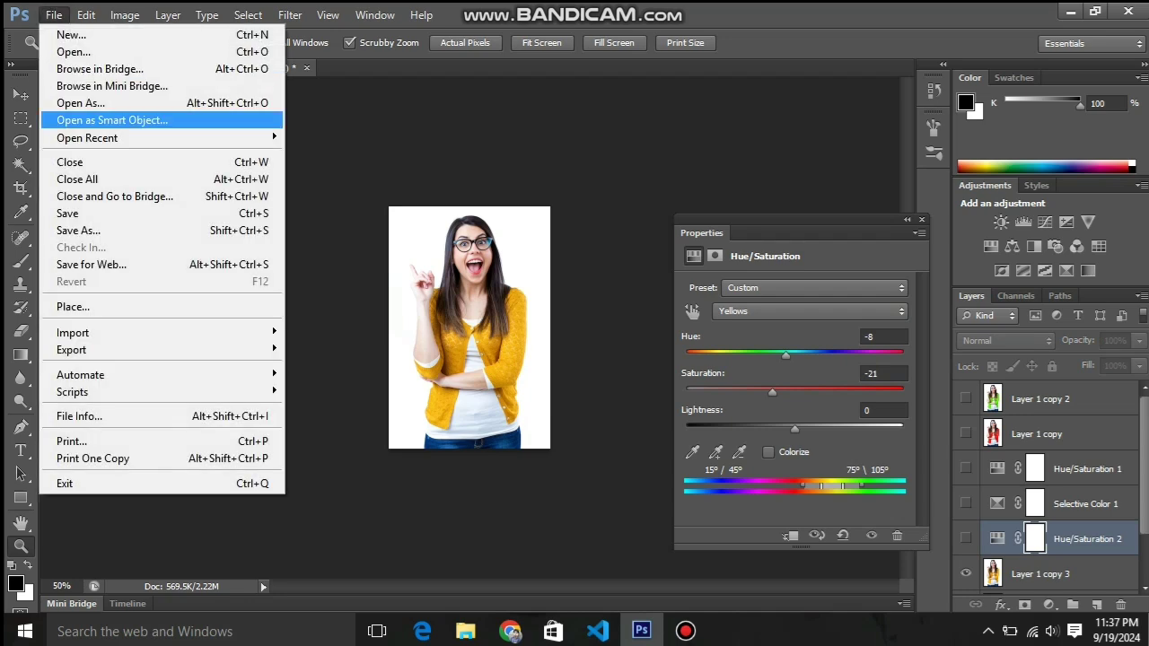